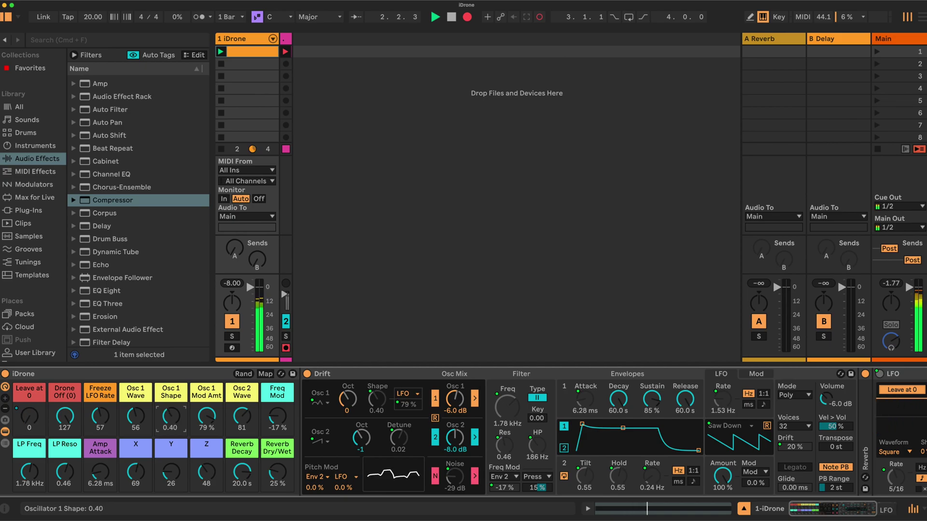
# Set the Y macro to 23, LP Freq to 3.62 kHz, LP Reso to 0.49 and Freq Mod to -7.8 %.
pyautogui.moveTo(171, 472); pyautogui.dragTo(171, 476)
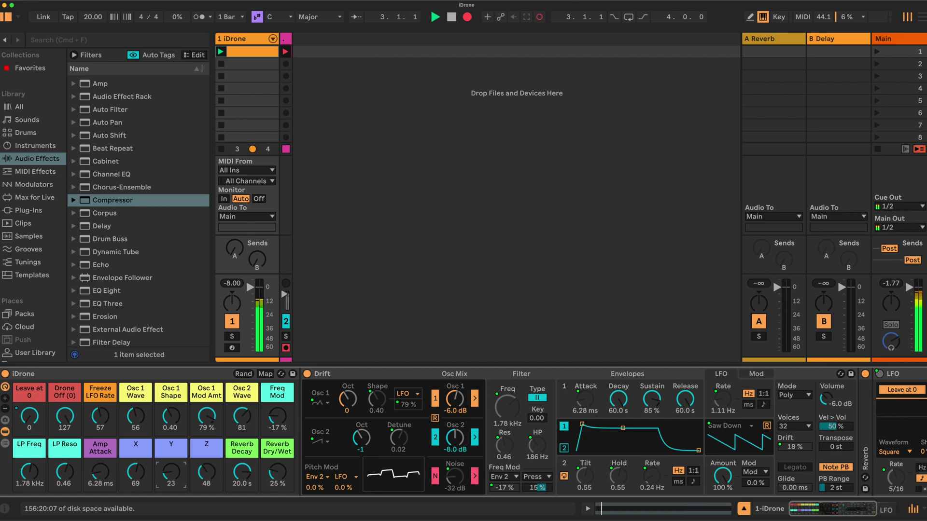
pyautogui.moveTo(30, 472); pyautogui.dragTo(29, 461)
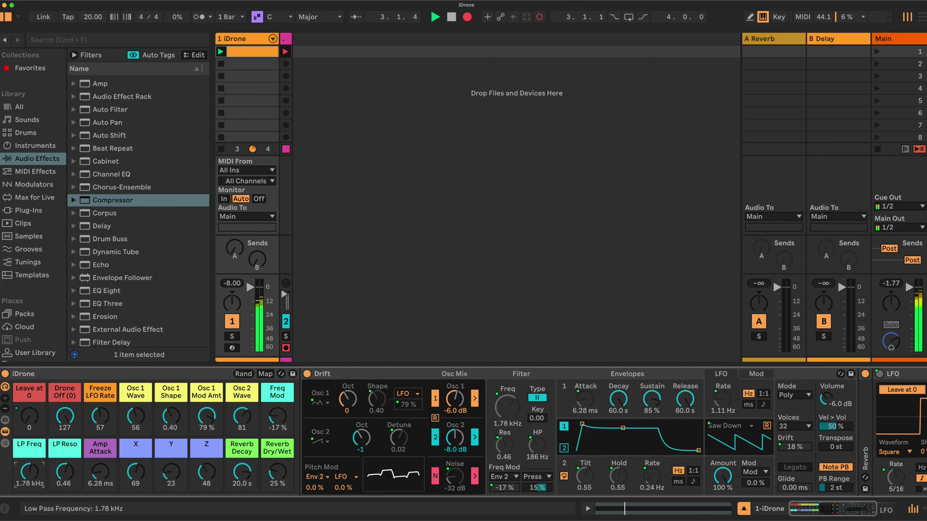
pyautogui.moveTo(65, 472); pyautogui.dragTo(64, 470)
pyautogui.click(30, 472)
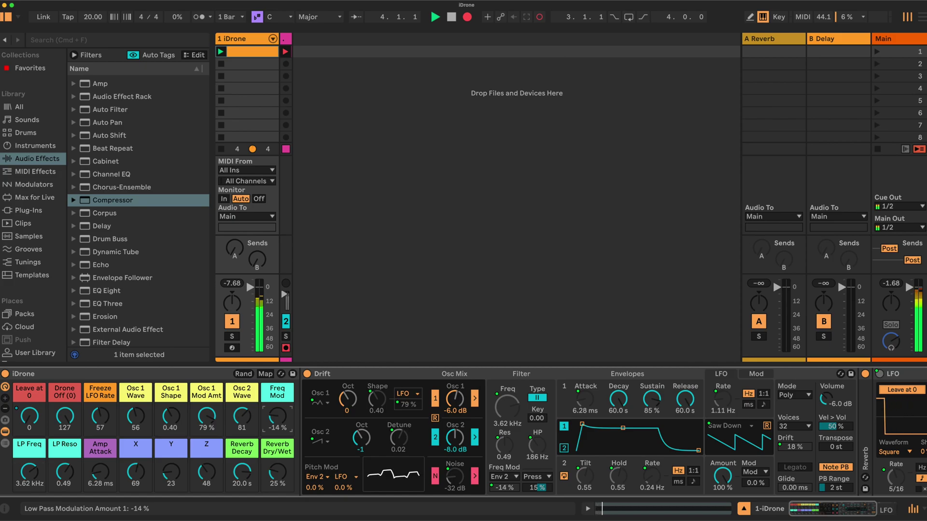
pyautogui.moveTo(277, 416); pyautogui.dragTo(277, 414)
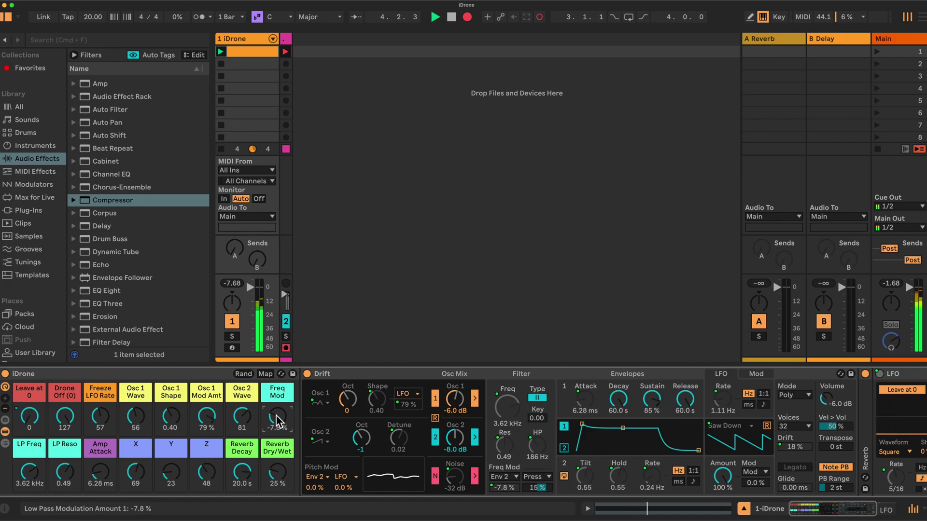
# Randomize the iDrone macros, with LP Freq at 1.22 kHz, LP Reso at 0.44, Freq Mod at 2.3 % and Osc 1 Shape at 0.54.
pyautogui.click(245, 373)
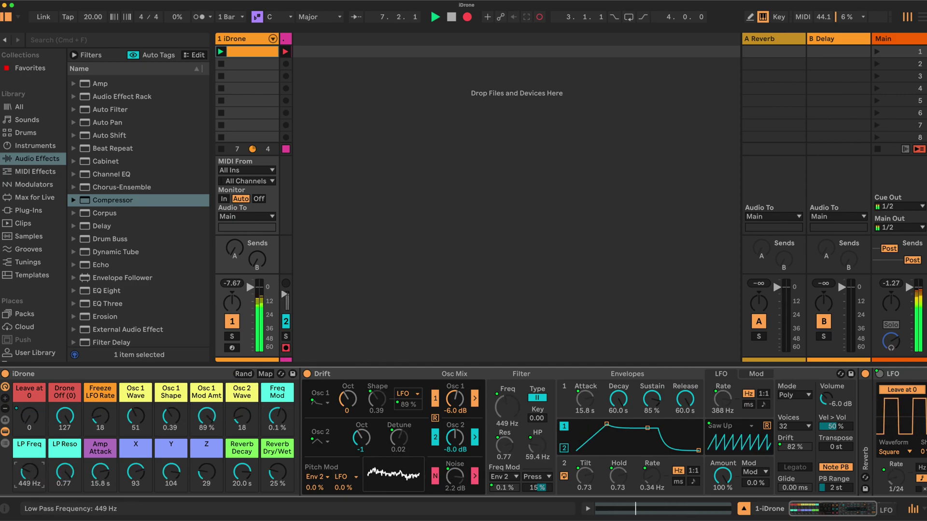
pyautogui.moveTo(29, 471); pyautogui.dragTo(64, 489)
pyautogui.moveTo(265, 431); pyautogui.dragTo(263, 424)
pyautogui.moveTo(28, 465); pyautogui.dragTo(28, 458)
pyautogui.moveTo(171, 416); pyautogui.dragTo(170, 408)
pyautogui.click(29, 473)
pyautogui.moveTo(29, 473); pyautogui.dragTo(29, 466)
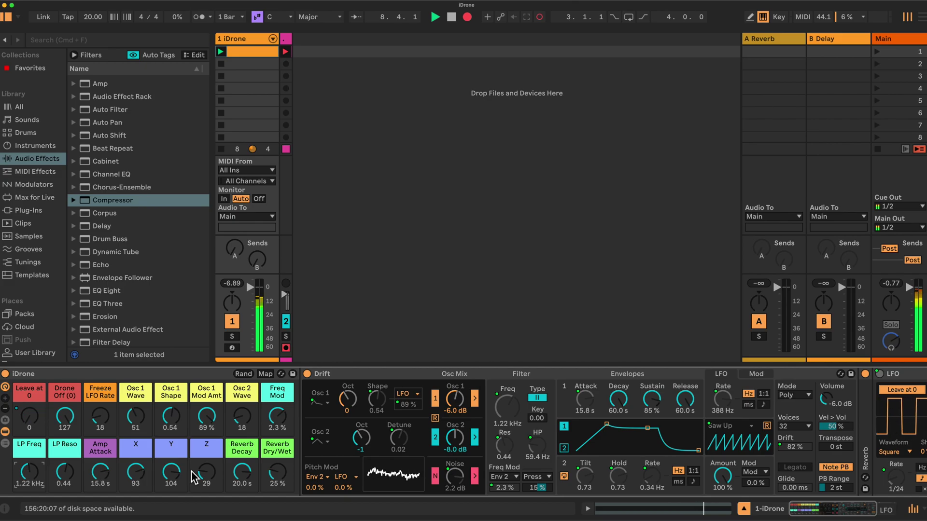
# Set the X macro to 58, Z to 48, LP Freq to 1.33 kHz and Freq Mod to 5.4 %.
pyautogui.moveTo(135, 473); pyautogui.dragTo(136, 478)
pyautogui.moveTo(210, 473); pyautogui.dragTo(209, 463)
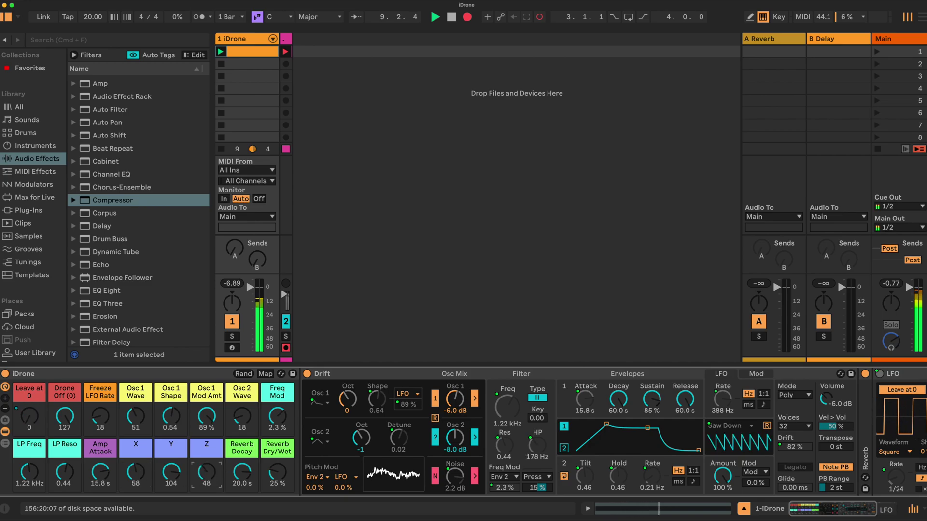
pyautogui.click(30, 473)
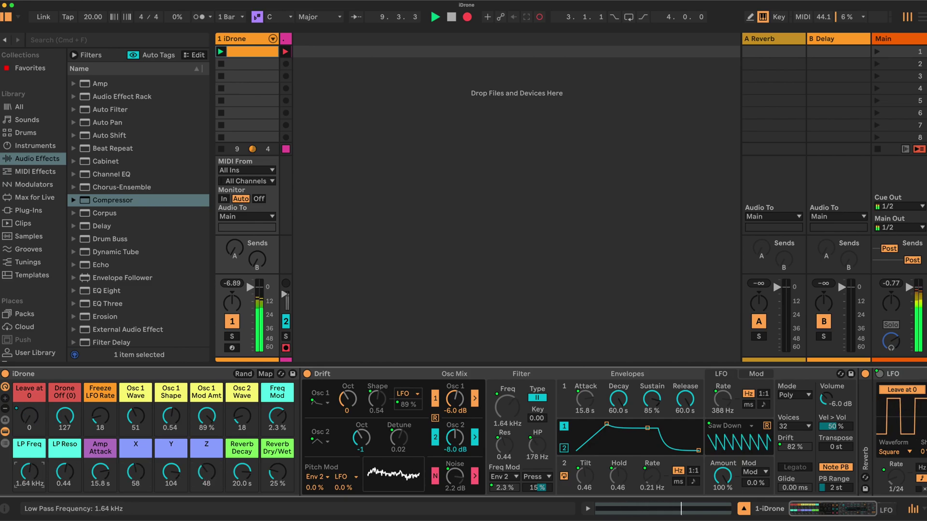
pyautogui.moveTo(30, 473); pyautogui.dragTo(30, 479)
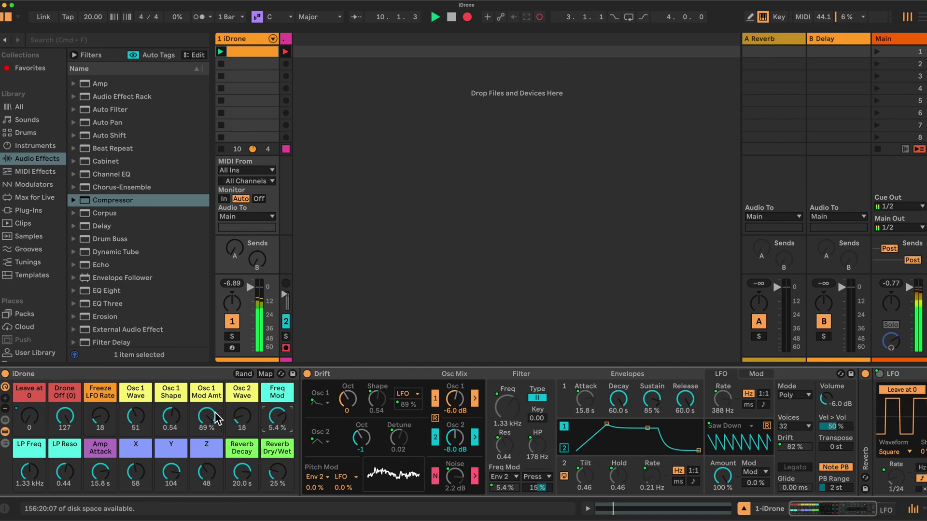
# Lower Osc 1 Shape to 0.25 and Osc 1 Mod Amt to -43 %, with LP Freq at 1.51 kHz and LP Reso at 0.41.
pyautogui.click(171, 416)
pyautogui.moveTo(171, 416); pyautogui.dragTo(206, 463)
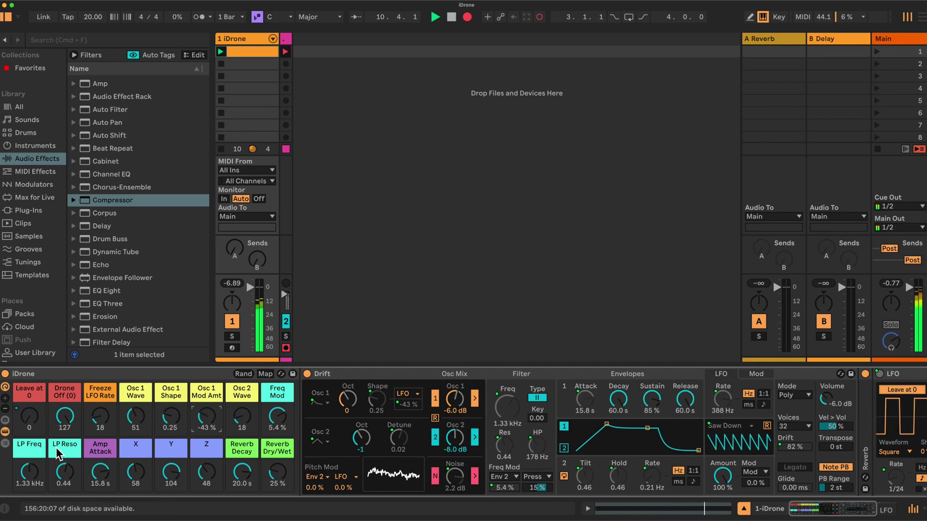
pyautogui.moveTo(34, 467); pyautogui.dragTo(78, 475)
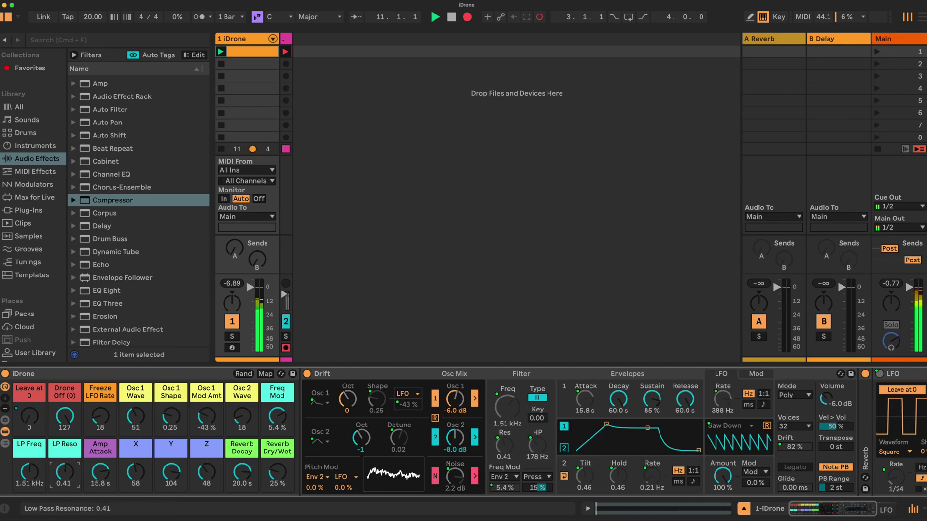
# Randomize the macros again and set Freq Mod to -0.9 %, Amp Attack to 1.09 s, LP Reso to 0.39 and LP Freq to 3.33 kHz.
pyautogui.click(248, 375)
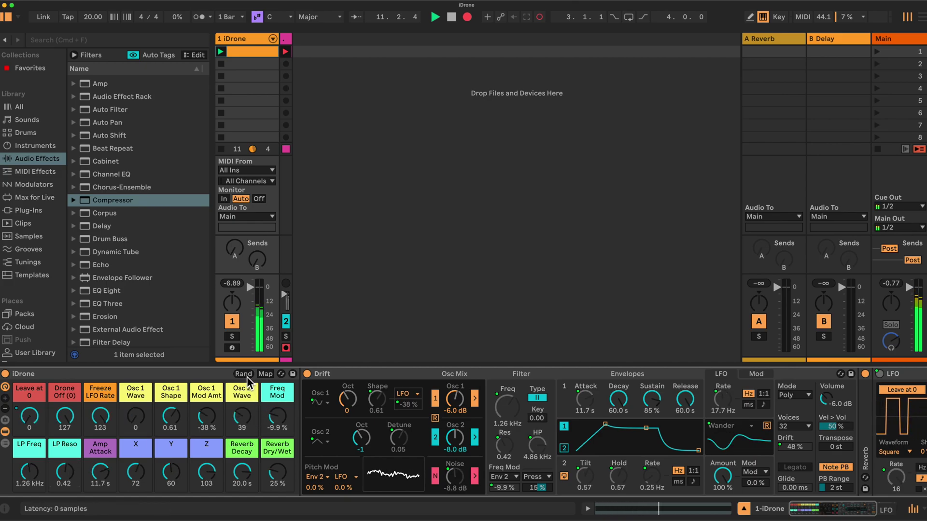
pyautogui.click(277, 418)
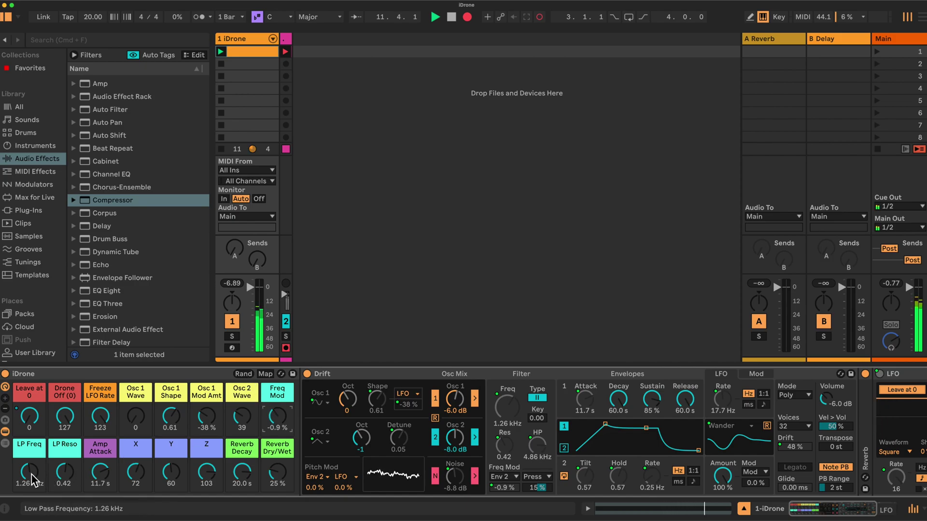
pyautogui.moveTo(30, 471); pyautogui.dragTo(29, 468)
pyautogui.moveTo(101, 472); pyautogui.dragTo(65, 476)
pyautogui.click(30, 471)
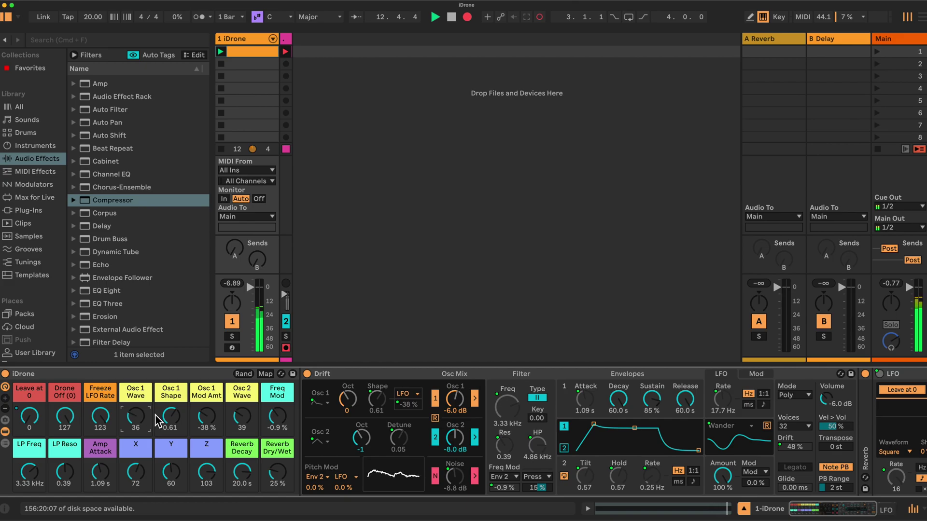
# Set Freeze LFO Rate to 91, Freq Mod to 5.4 %, LP Freq to 2.28 kHz, LP Reso to 0.37 and Z to 89.
pyautogui.moveTo(101, 416); pyautogui.dragTo(100, 424)
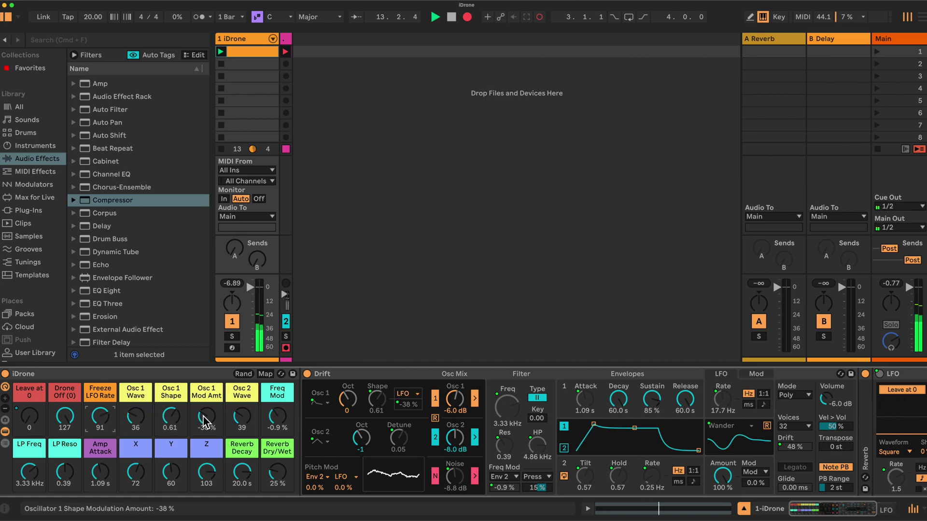
pyautogui.moveTo(277, 416); pyautogui.dragTo(277, 418)
pyautogui.moveTo(38, 476); pyautogui.dragTo(38, 475)
pyautogui.click(64, 473)
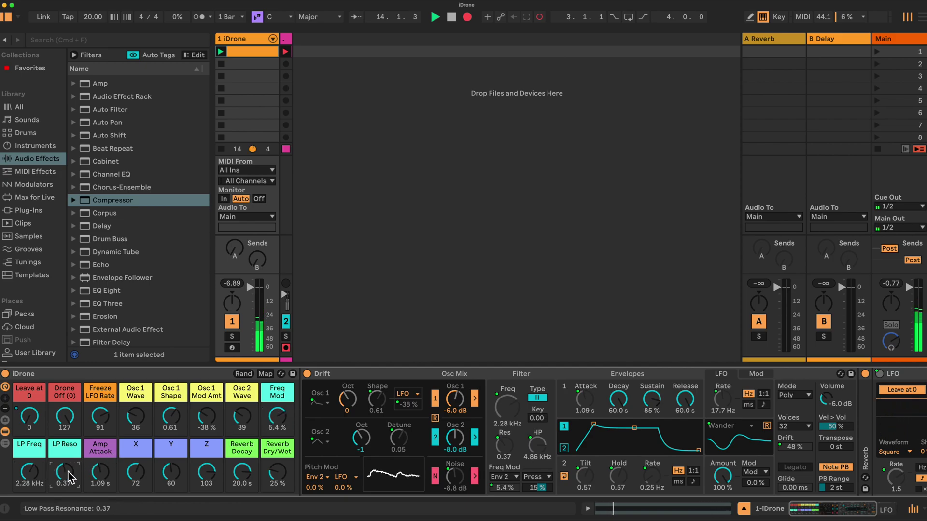
pyautogui.moveTo(206, 474); pyautogui.dragTo(205, 477)
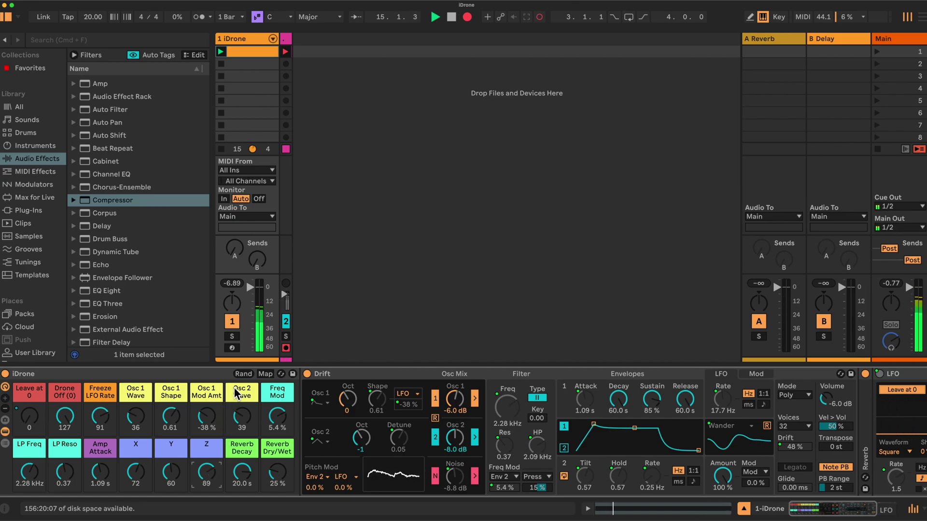
# Generate another random macro variation and raise its LP Freq to 805 Hz.
pyautogui.click(241, 374)
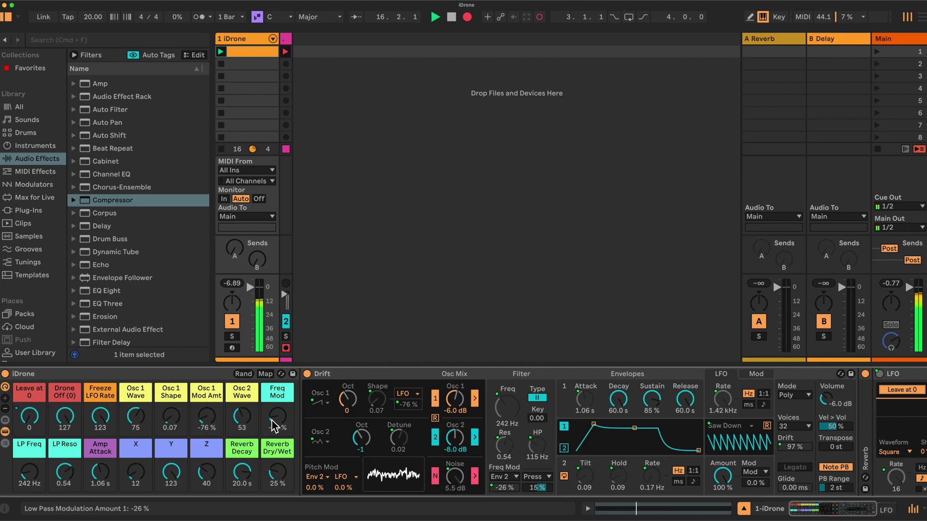
pyautogui.moveTo(30, 475); pyautogui.dragTo(30, 445)
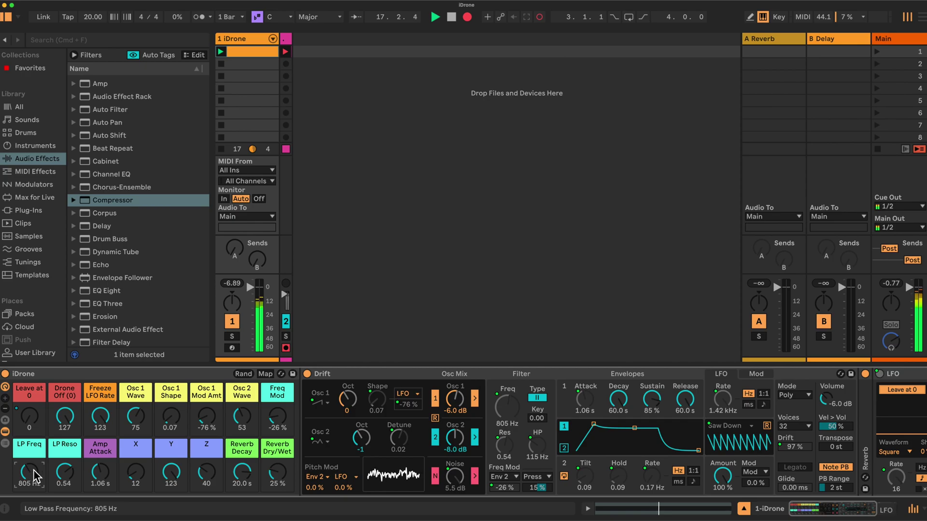
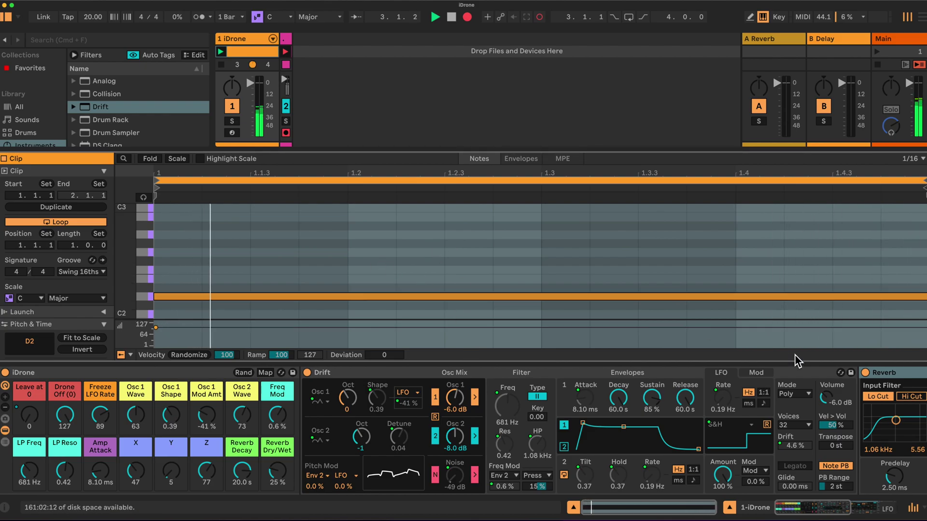
# Hide the clip's note editor and collapse the Reverb device in the iDrone rack.
pyautogui.click(572, 508)
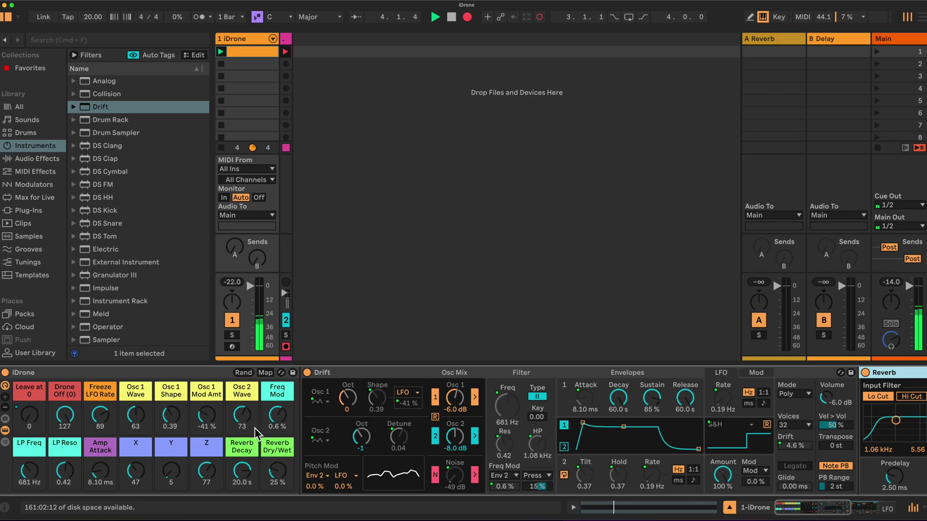
pyautogui.hscroll(2, 355, 428)
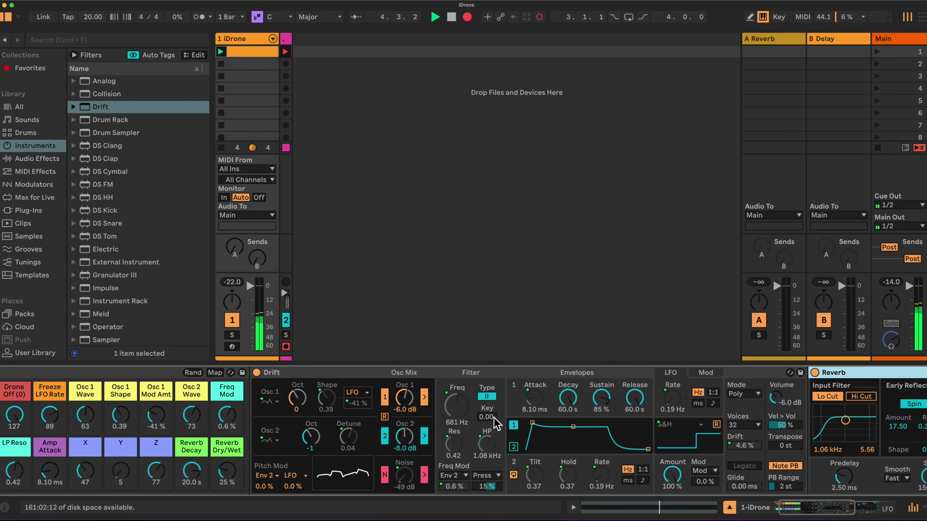
pyautogui.hscroll(10, 495, 424)
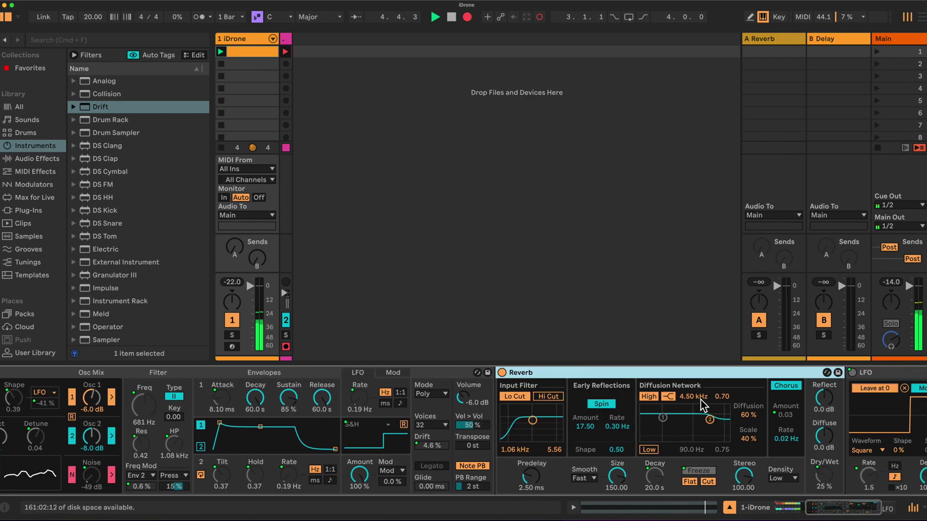
pyautogui.hscroll(4, 703, 406)
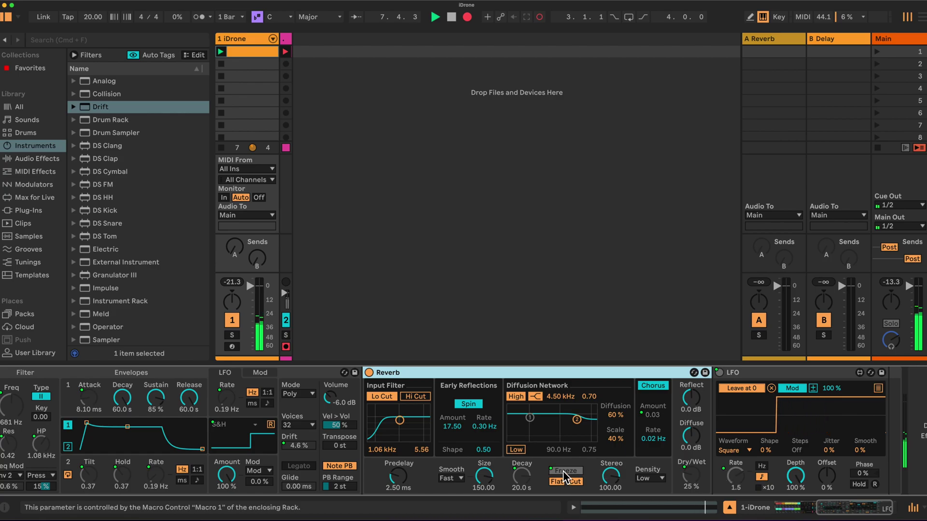
pyautogui.hscroll(-10, 571, 478)
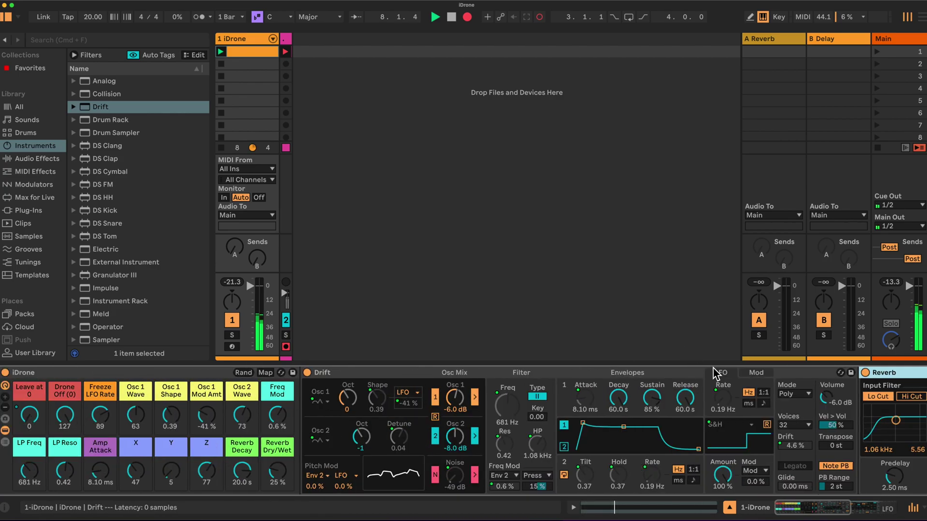
pyautogui.doubleClick(876, 372)
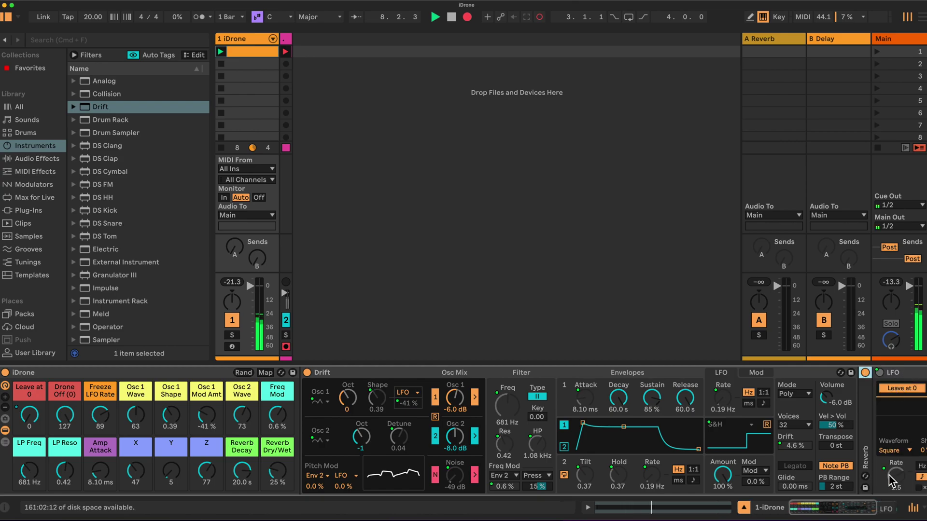
# Lower the Freeze LFO Rate macro to 76, and raise it to 82.
pyautogui.click(100, 414)
pyautogui.moveTo(100, 414); pyautogui.dragTo(100, 420)
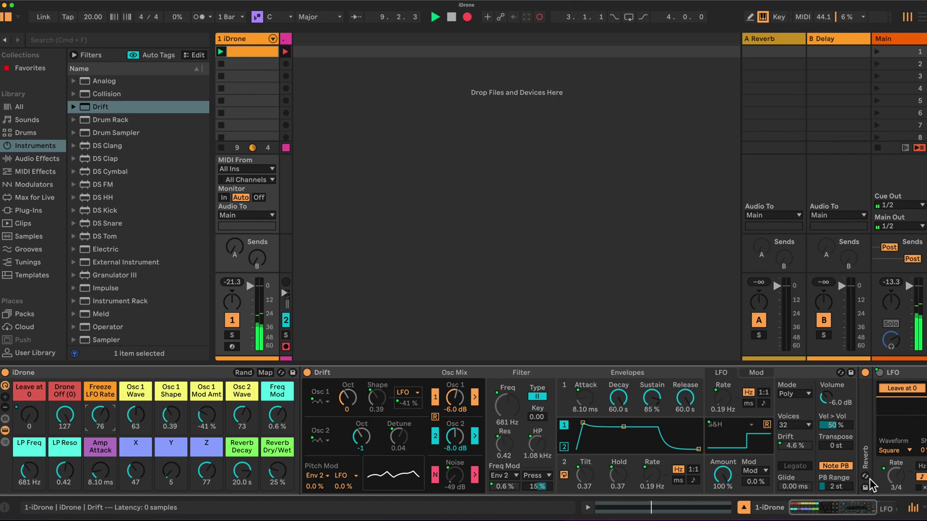
pyautogui.moveTo(100, 416); pyautogui.dragTo(101, 408)
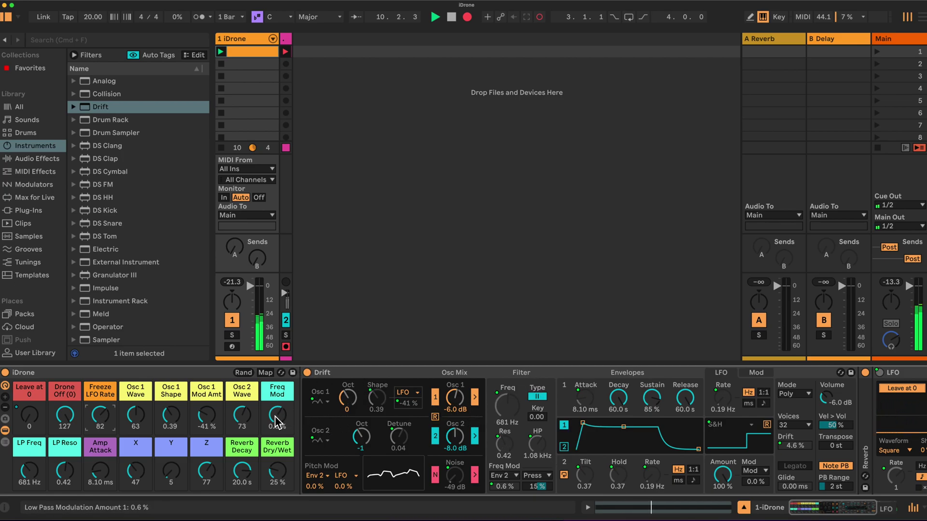
# Set the Freq Mod macro to 12 %, LP Freq to 913 Hz and Osc 1 Mod Amt to -12 %.
pyautogui.moveTo(278, 415); pyautogui.dragTo(278, 410)
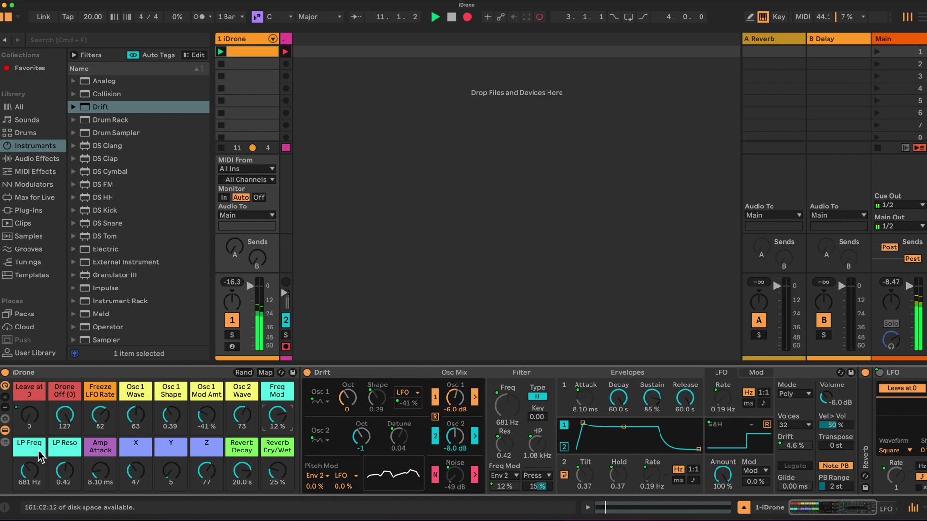
pyautogui.moveTo(29, 471); pyautogui.dragTo(29, 456)
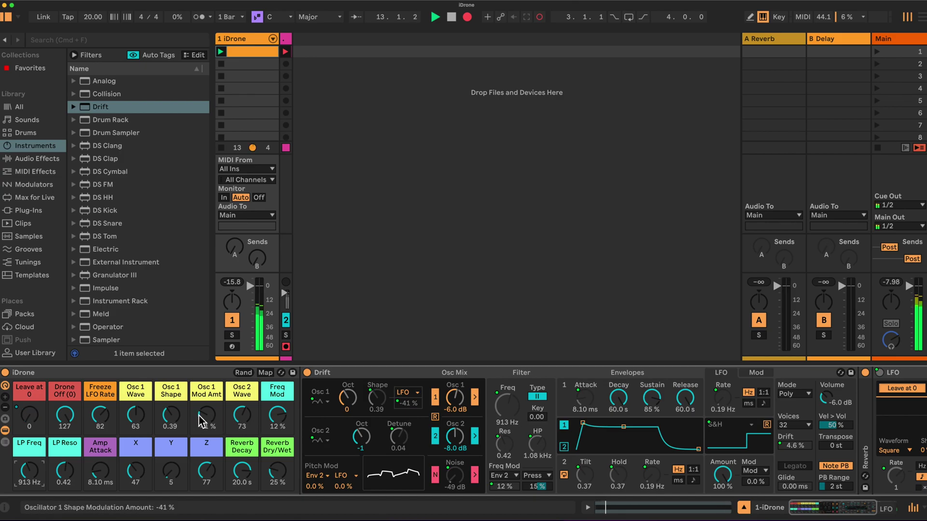
pyautogui.moveTo(205, 420); pyautogui.dragTo(205, 413)
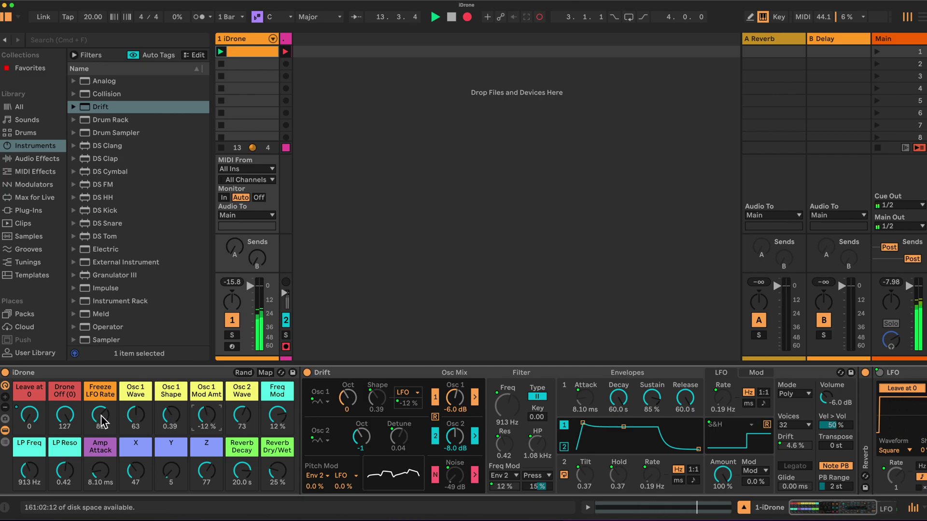
# Raise Freeze LFO Rate to 127 and bring it down to 25, with LP Freq at 805 Hz and Freq Mod at 19 %.
pyautogui.moveTo(101, 424); pyautogui.dragTo(101, 396)
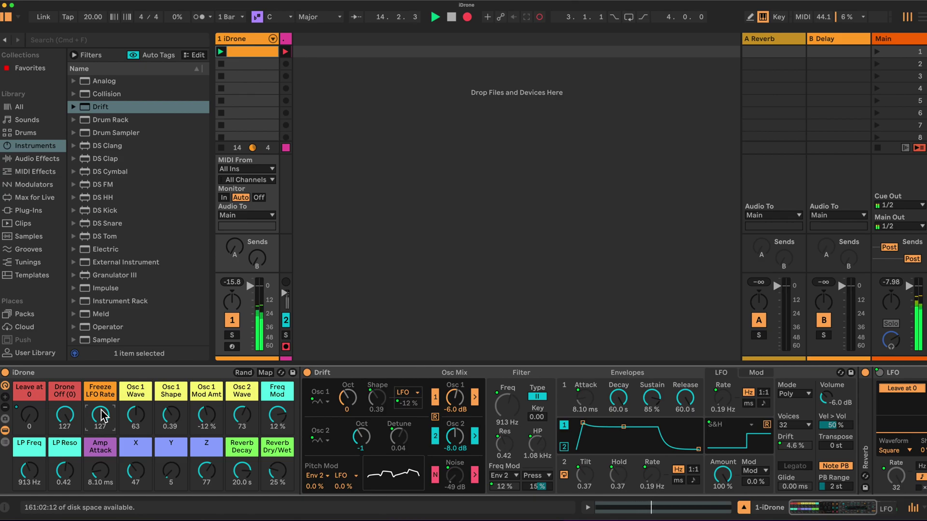
pyautogui.moveTo(28, 470); pyautogui.dragTo(29, 472)
pyautogui.moveTo(101, 415); pyautogui.dragTo(100, 419)
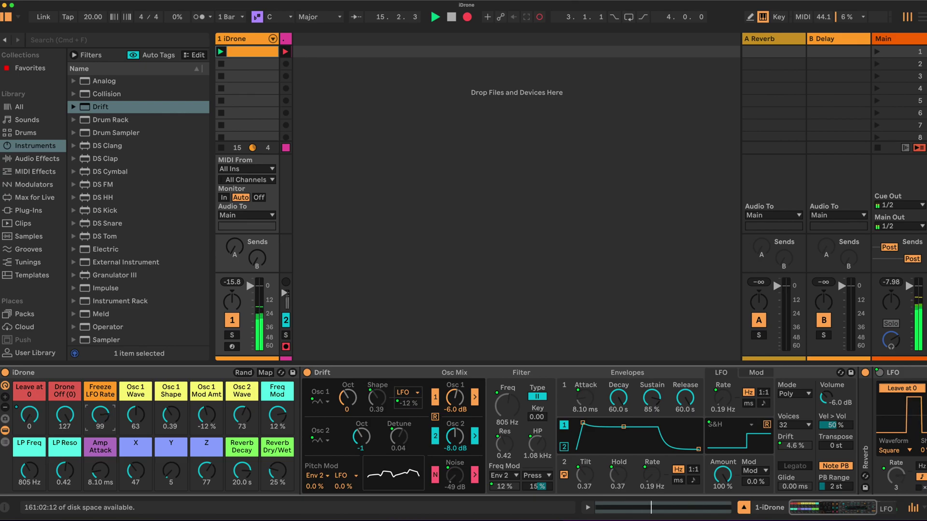
pyautogui.moveTo(100, 419); pyautogui.dragTo(100, 432)
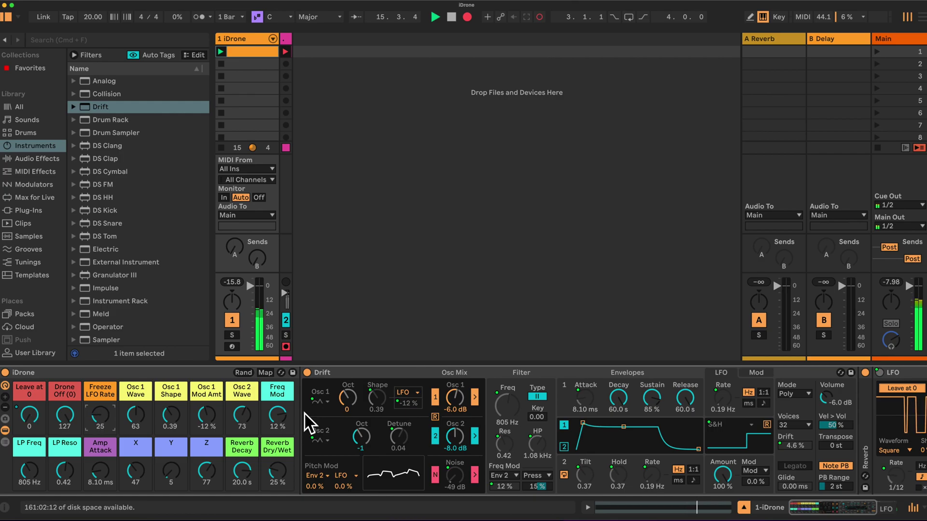
pyautogui.moveTo(278, 416)
pyautogui.mouseDown()
pyautogui.moveTo(278, 401)
pyautogui.moveTo(277, 423)
pyautogui.mouseUp()
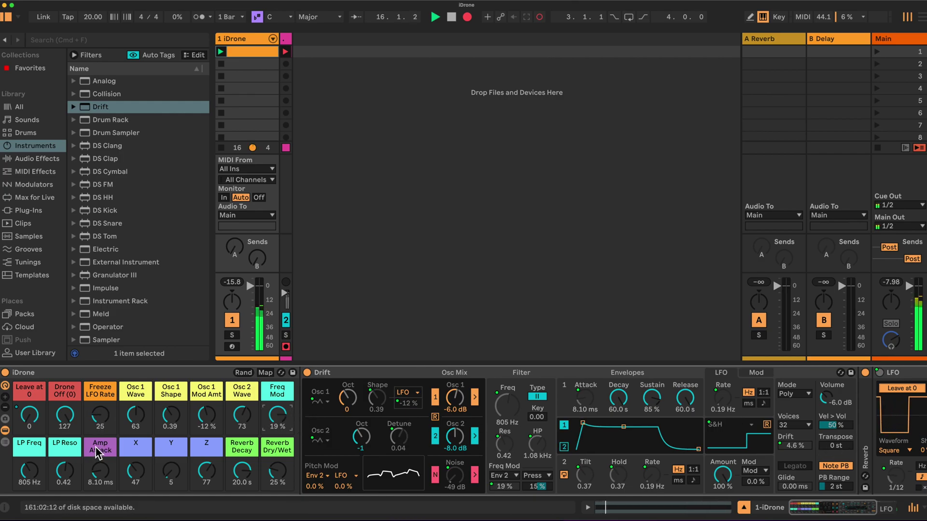
# Set the rack's LP Freq macro to 2.02 kHz and LP Reso to 0.61.
pyautogui.moveTo(29, 471); pyautogui.dragTo(29, 424)
pyautogui.click(64, 471)
pyautogui.moveTo(64, 471); pyautogui.dragTo(64, 466)
pyautogui.moveTo(29, 471)
pyautogui.mouseDown()
pyautogui.moveTo(29, 514)
pyautogui.moveTo(29, 461)
pyautogui.mouseUp()
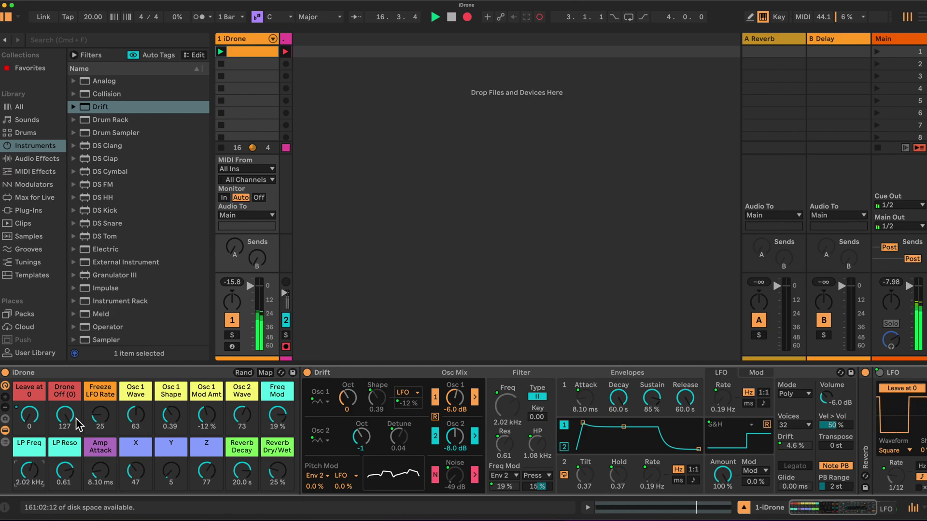
# Set Freeze LFO Rate to 102, LP Freq to 2.70 kHz and Freq Mod to 0 %, and slightly lower the iDrone track's volume.
pyautogui.moveTo(100, 415); pyautogui.dragTo(99, 407)
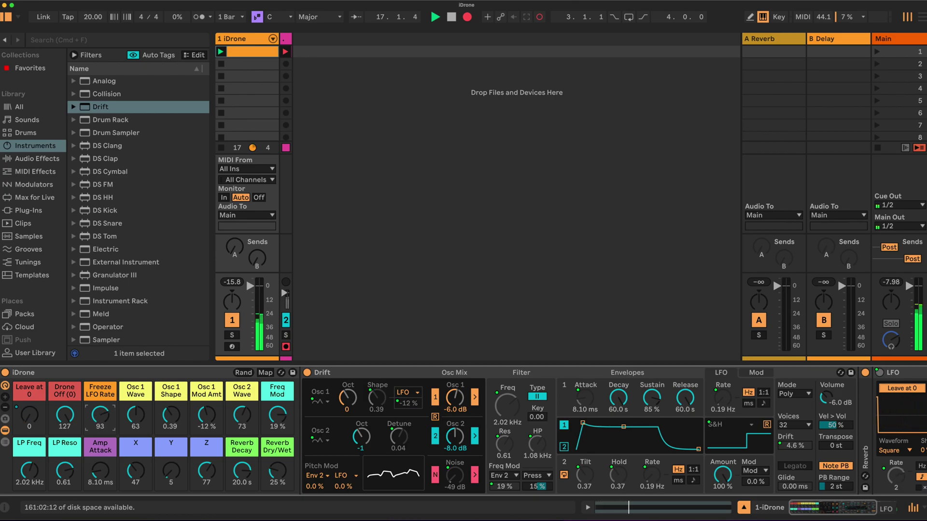
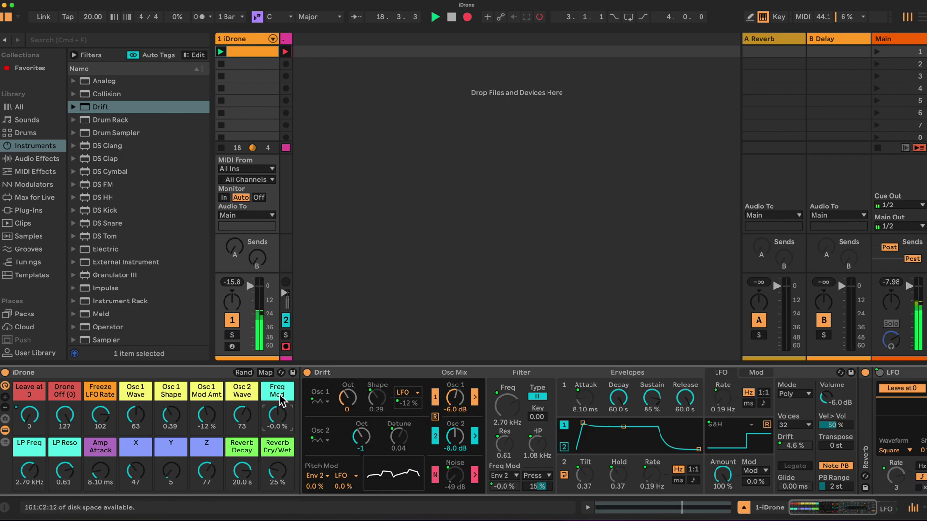
pyautogui.hscroll(5, 538, 430)
pyautogui.hscroll(-5, 539, 430)
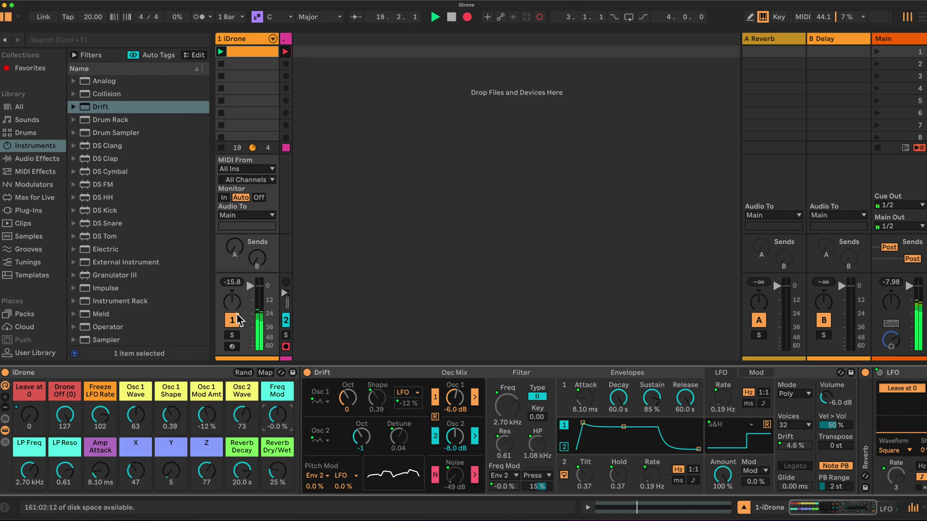
pyautogui.click(250, 289)
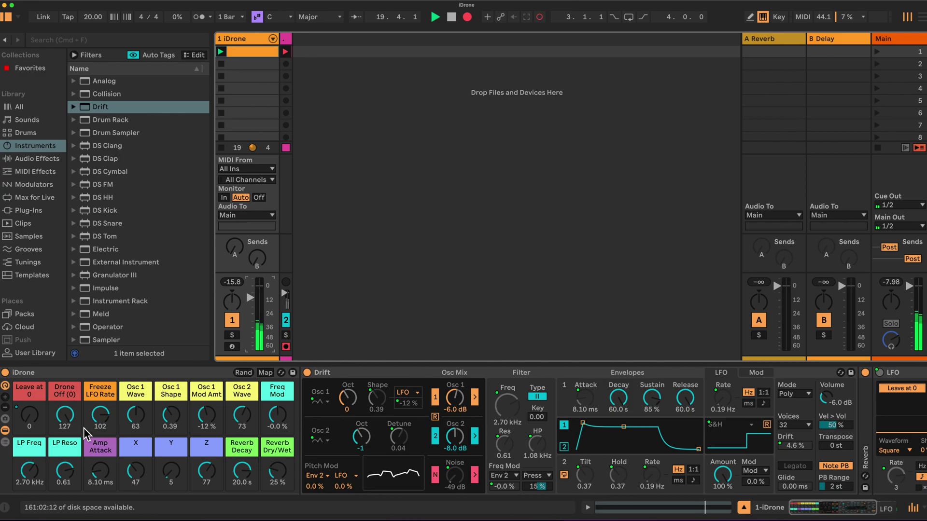
# Check the randomization exclusion setting of the Leave at 0, Reverb Decay, Reverb Dry/Wet, Freeze LFO Rate and Drone Off macros.
pyautogui.rightClick(33, 423)
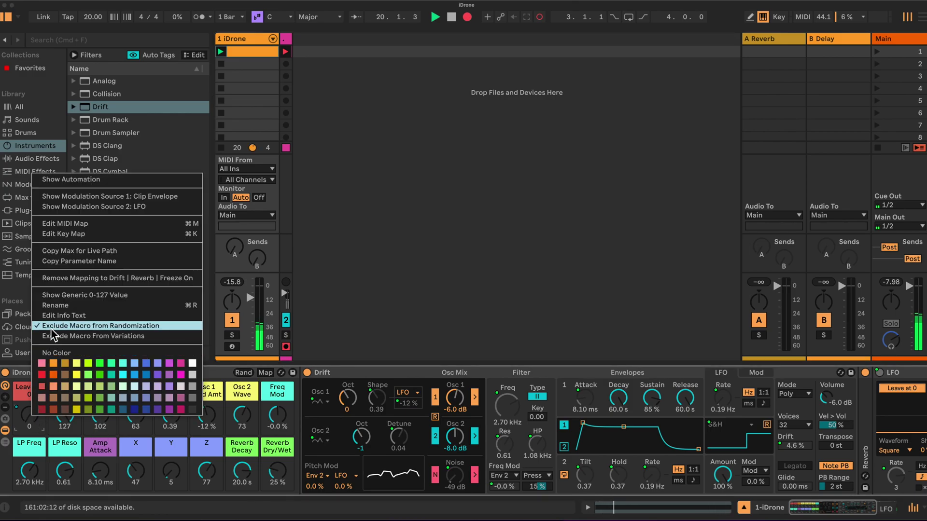
pyautogui.click(219, 376)
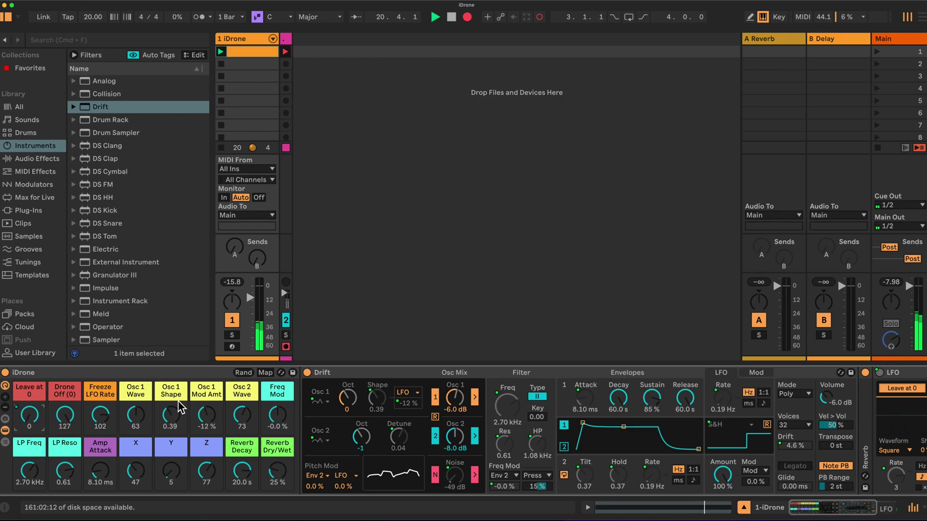
pyautogui.rightClick(242, 468)
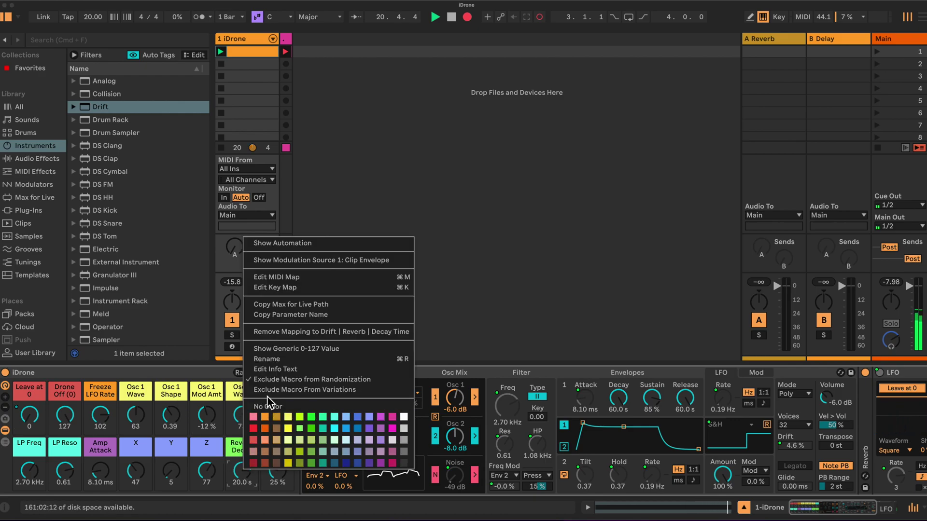
pyautogui.click(227, 386)
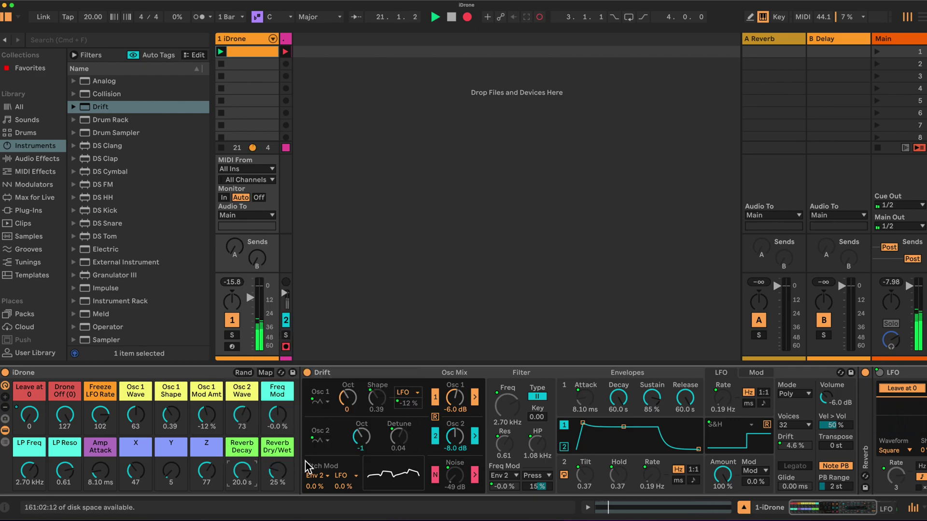
pyautogui.rightClick(282, 472)
pyautogui.click(215, 397)
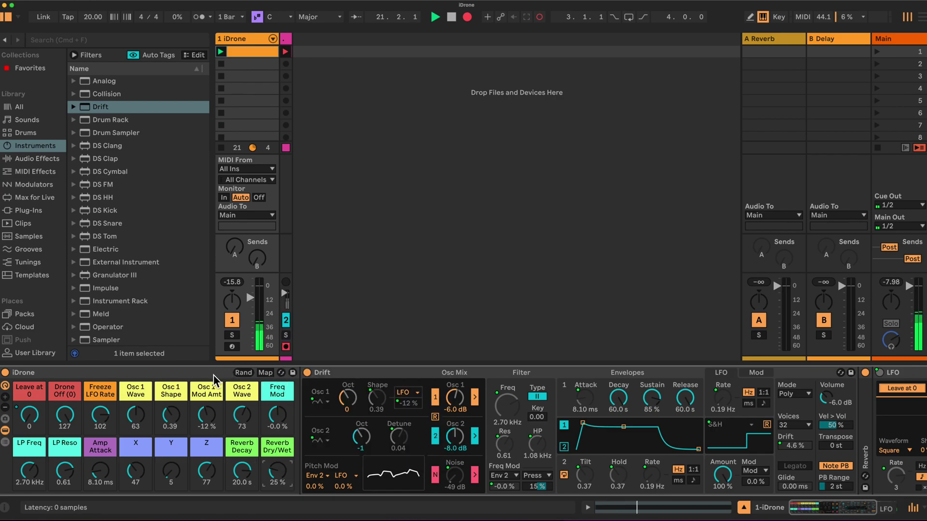
pyautogui.rightClick(100, 422)
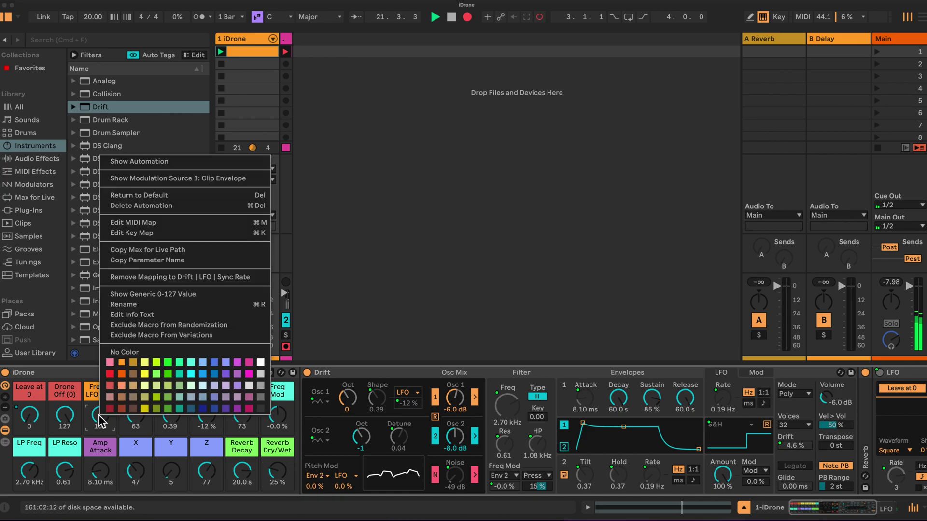
pyautogui.click(66, 417)
pyautogui.rightClick(68, 416)
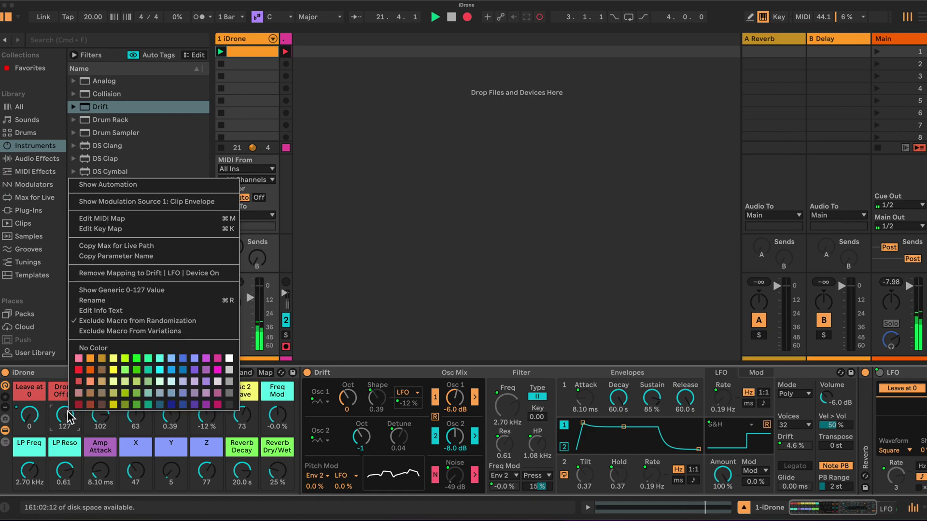
pyautogui.click(61, 390)
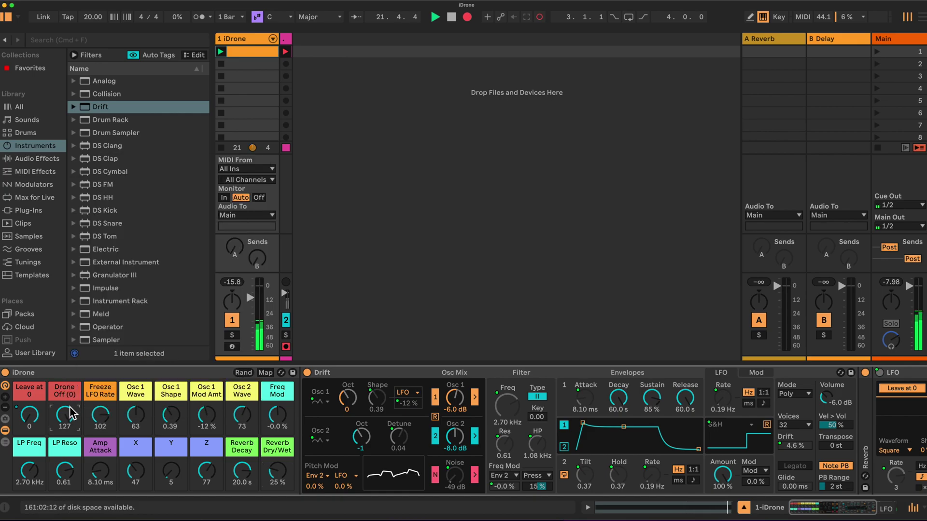
# Lower Drone Off to 1, return it to 127 with Freeze LFO Rate at 105, and recheck Drone Off's randomization exclusion.
pyautogui.moveTo(67, 416); pyautogui.dragTo(65, 437)
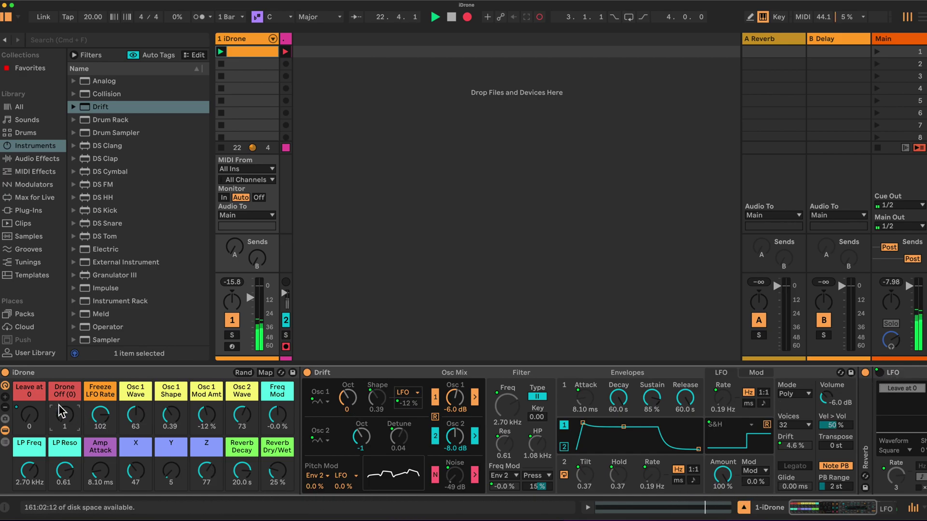
pyautogui.moveTo(100, 414); pyautogui.dragTo(64, 390)
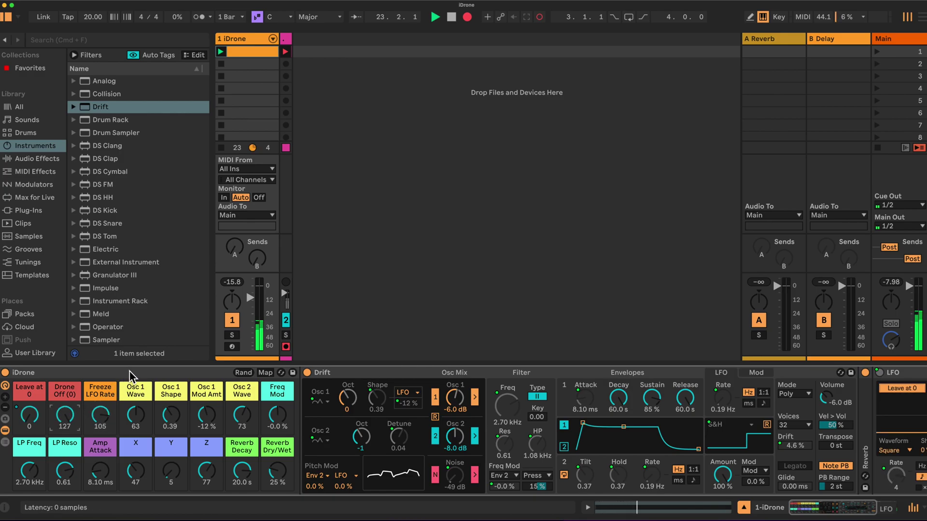
pyautogui.rightClick(61, 401)
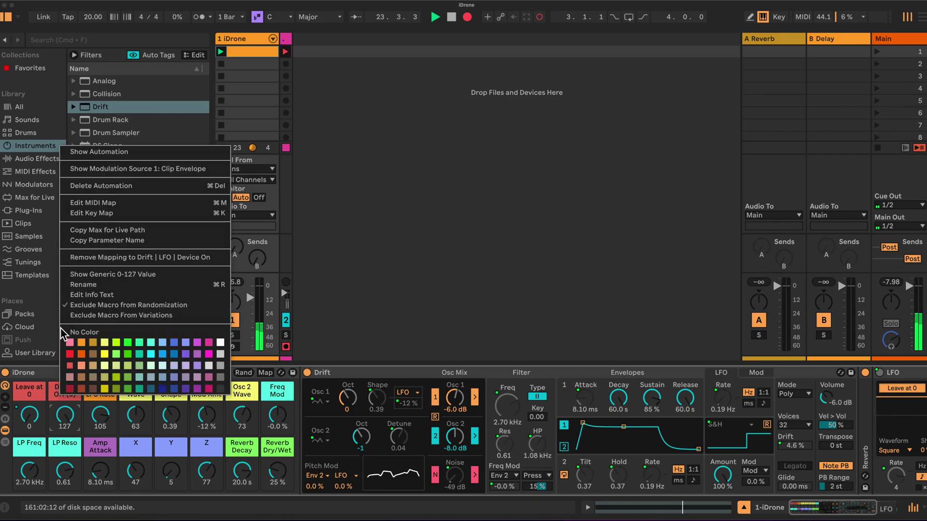
pyautogui.click(50, 369)
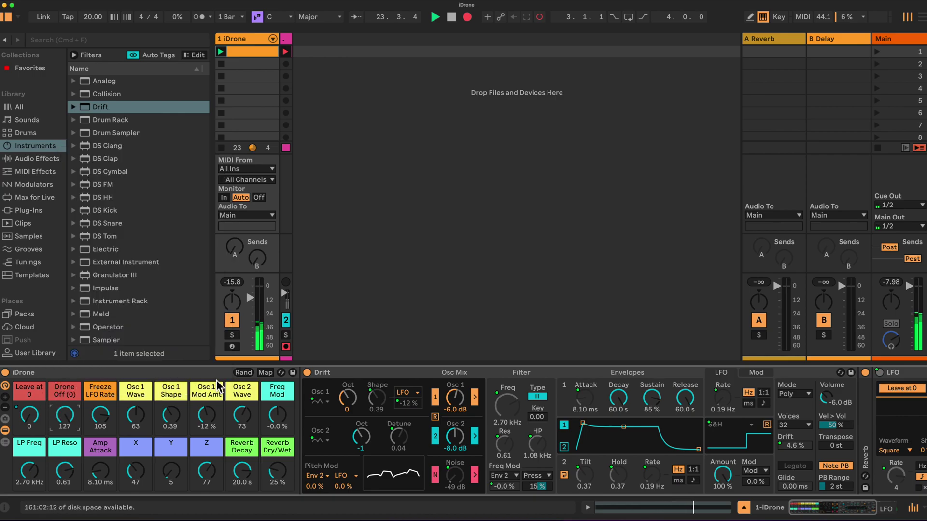
# Randomize the iDrone rack's macros twice and set Freq Mod to 1.1 %.
pyautogui.click(243, 374)
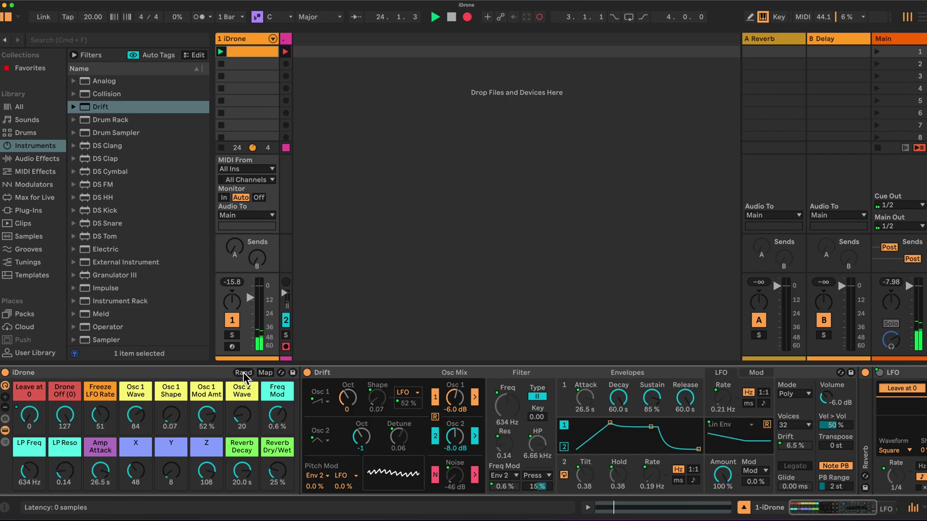
pyautogui.click(245, 376)
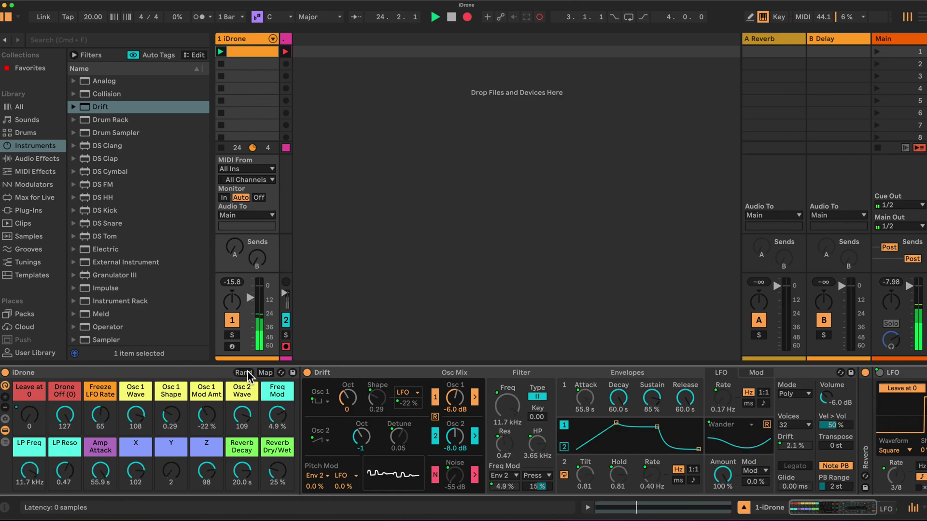
pyautogui.moveTo(277, 415); pyautogui.dragTo(276, 422)
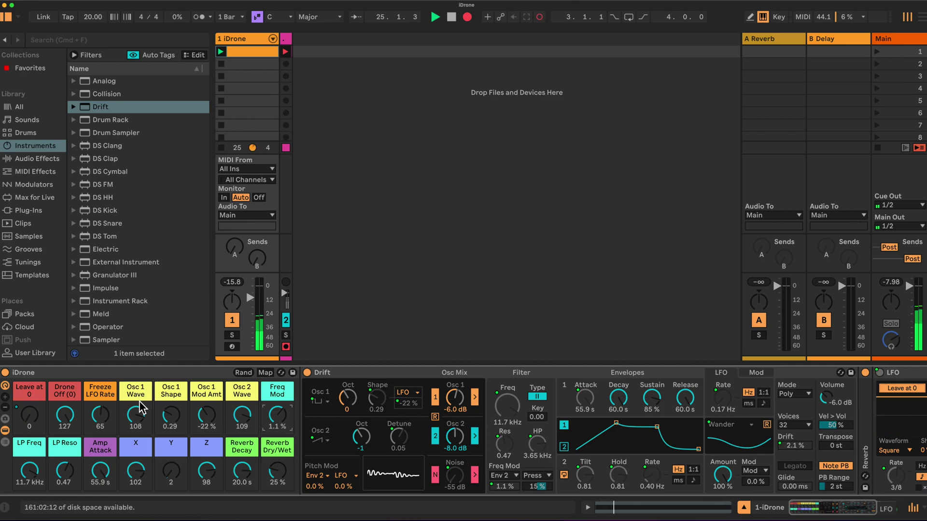
# Set the LP Freq macro to 2.10 kHz and raise the iDrone track's volume back to 0 dB.
pyautogui.moveTo(18, 475); pyautogui.dragTo(18, 492)
pyautogui.click(251, 328)
pyautogui.moveTo(250, 298); pyautogui.dragTo(250, 285)
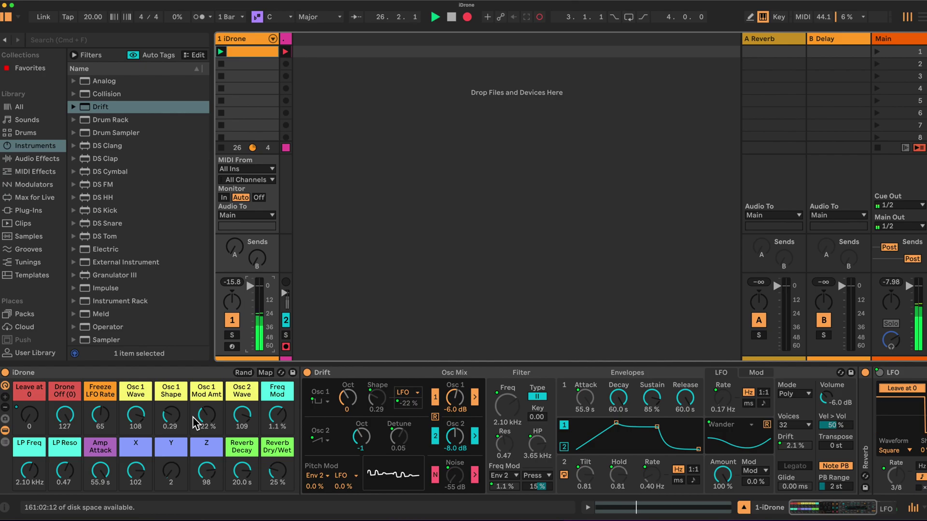
# Randomize the rack's macros two more times, and raise Freq Mod and LP Freq to refine the drone.
pyautogui.click(245, 373)
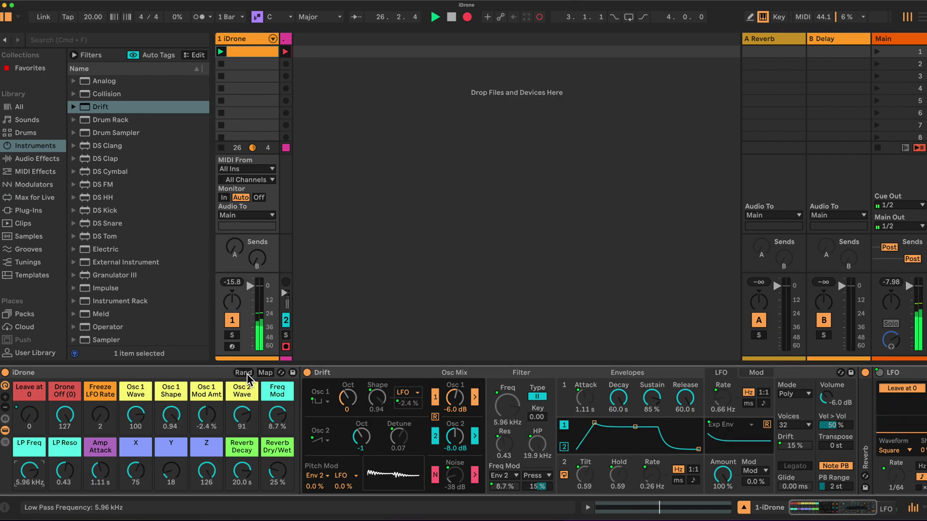
pyautogui.click(245, 374)
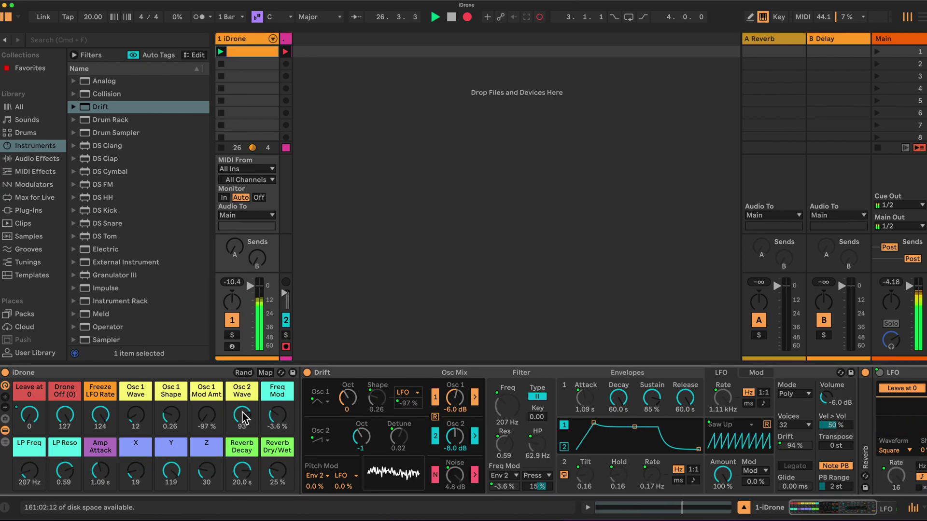
pyautogui.moveTo(277, 414); pyautogui.dragTo(277, 411)
pyautogui.moveTo(29, 470); pyautogui.dragTo(29, 456)
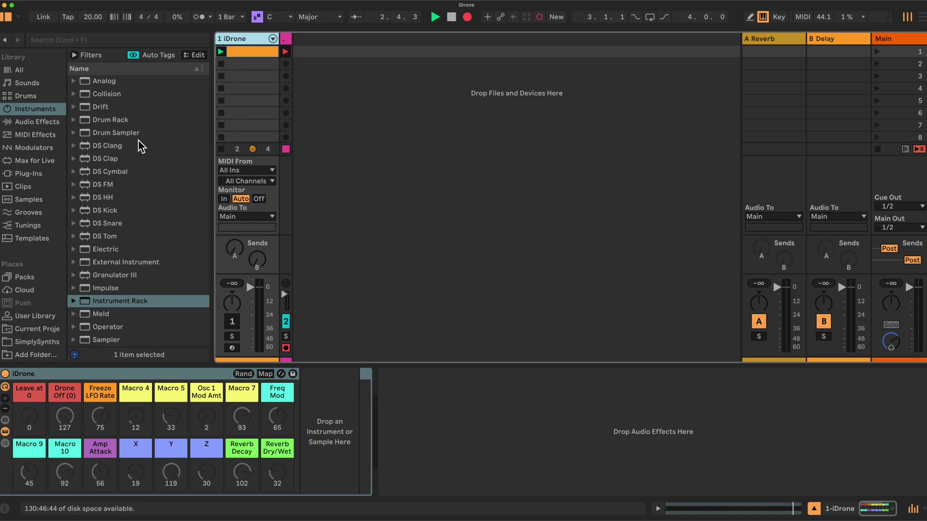
# Load the Drift instrument into the empty iDrone rack and view the rack's macro mappings.
pyautogui.moveTo(101, 110); pyautogui.dragTo(318, 411)
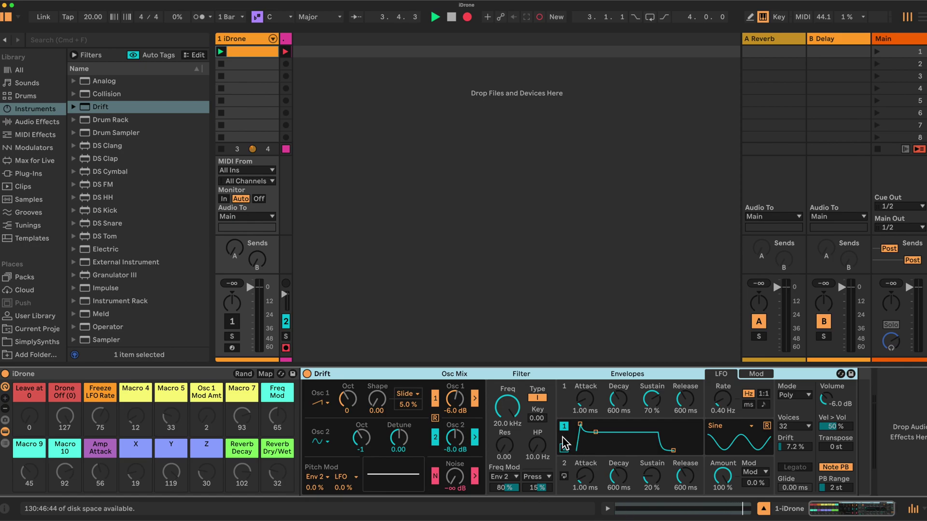
pyautogui.click(265, 374)
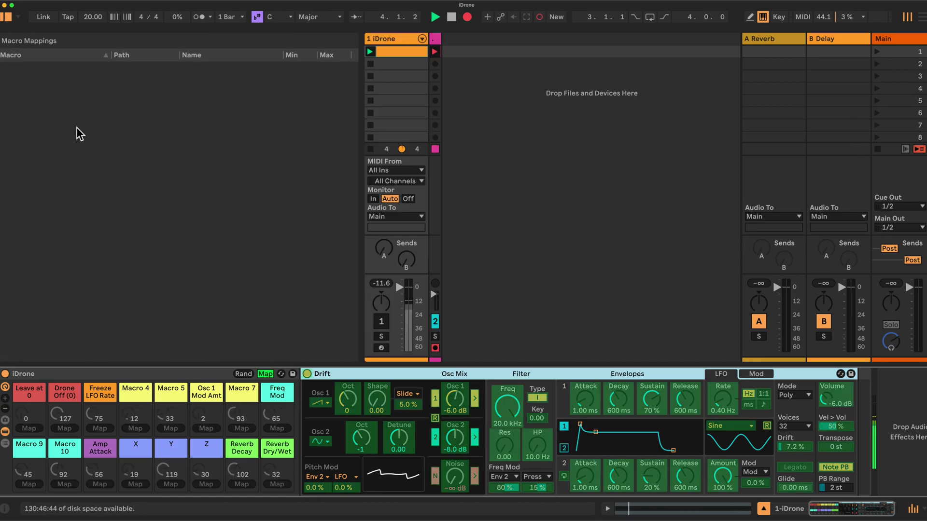
pyautogui.click(267, 373)
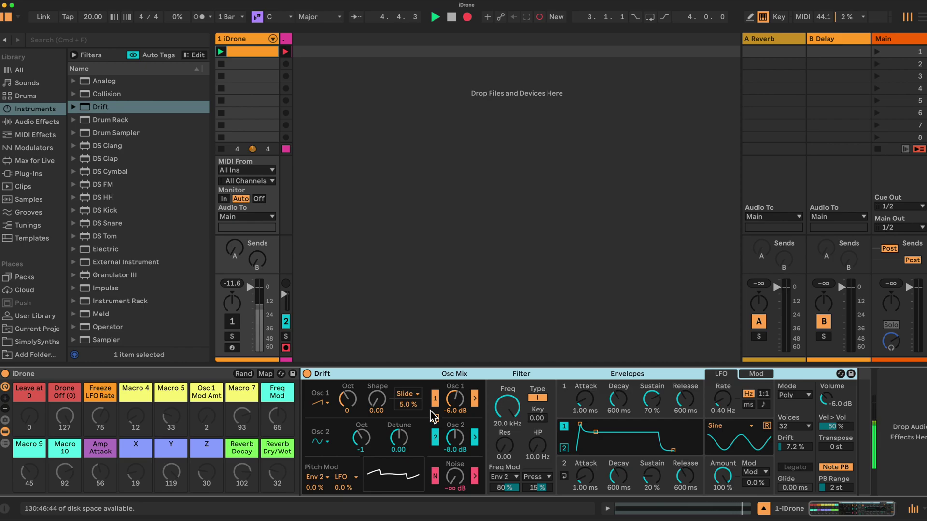
# Add the LFO audio effect after Drift in the iDrone rack and insert a Reverb between Drift and the LFO.
pyautogui.scroll(-3, 130, 201)
pyautogui.scroll(3, 130, 203)
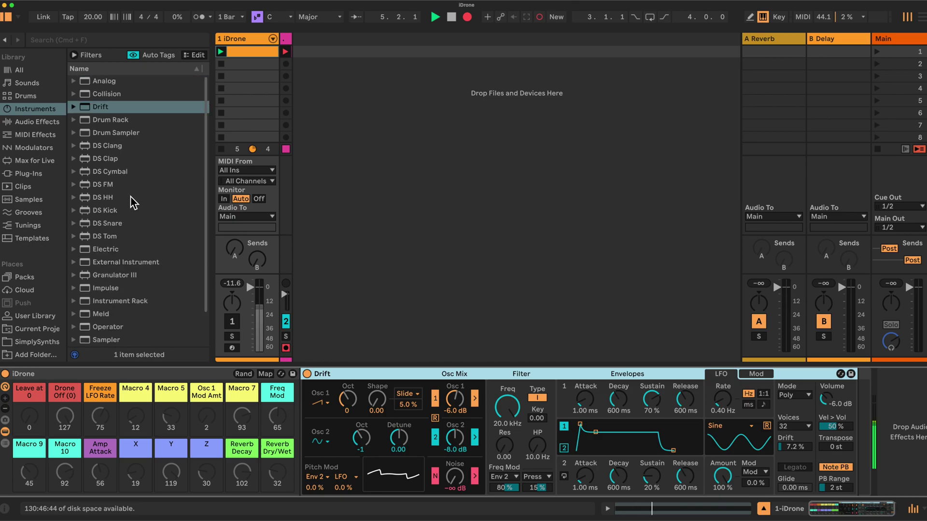
pyautogui.click(28, 123)
pyautogui.scroll(-3, 164, 220)
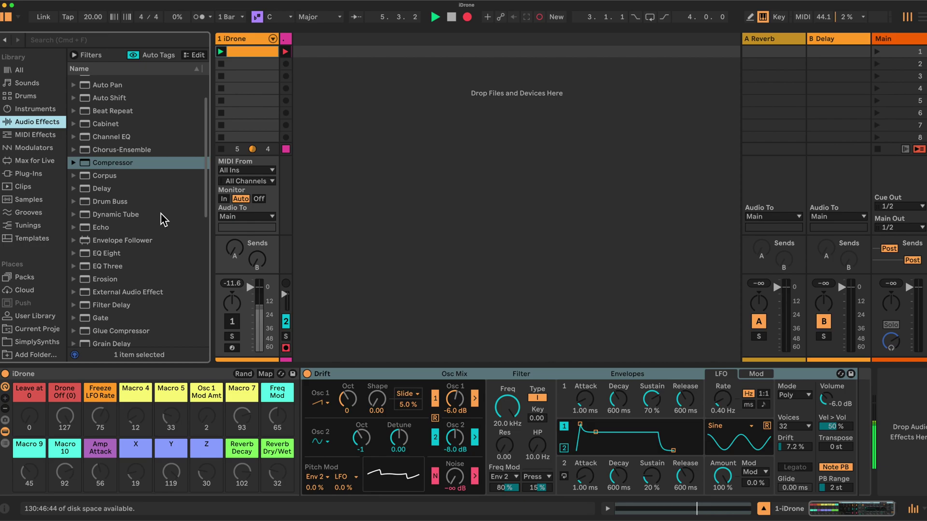
pyautogui.scroll(-10, 165, 220)
pyautogui.moveTo(97, 244); pyautogui.dragTo(856, 411)
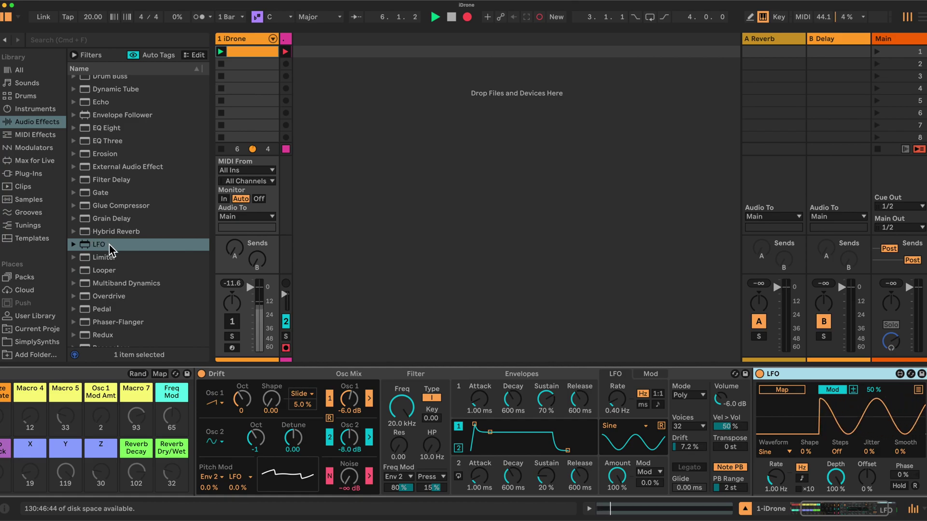
pyautogui.scroll(-4, 110, 244)
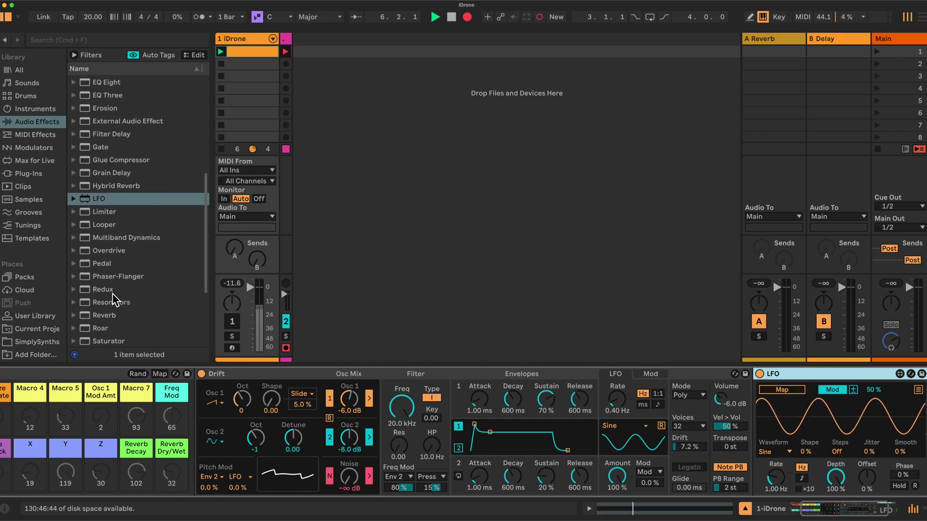
pyautogui.moveTo(99, 316); pyautogui.dragTo(756, 414)
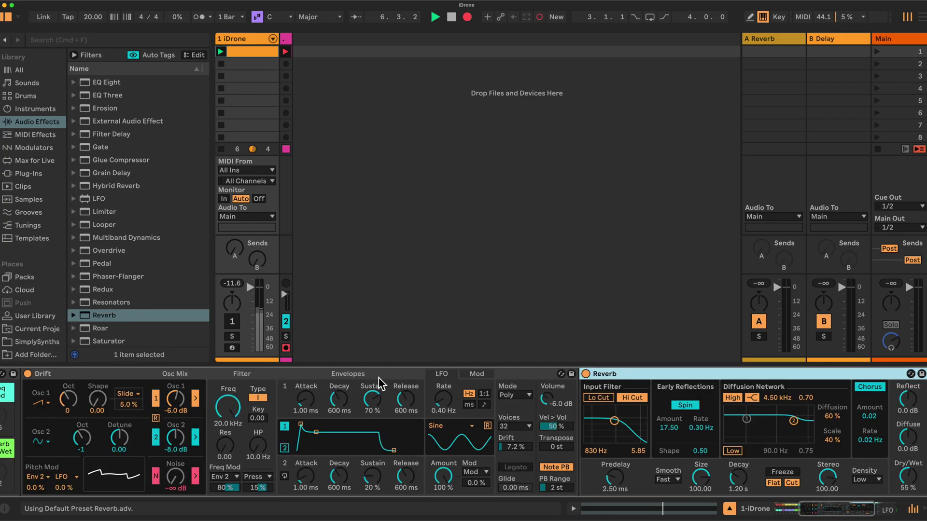
# Collapse the Drift device and set the LFO's modulation amount to 100 %.
pyautogui.hscroll(-5, 357, 384)
pyautogui.hscroll(6, 336, 386)
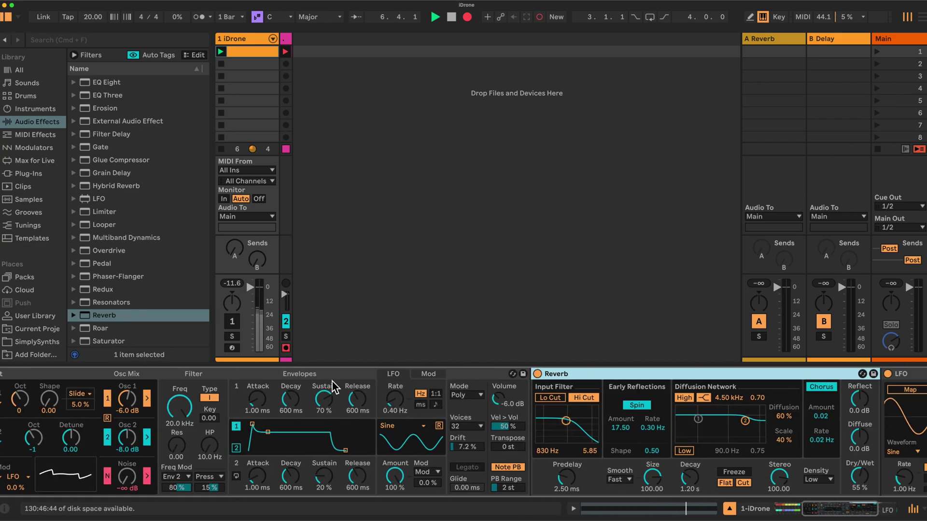
pyautogui.hscroll(10, 393, 379)
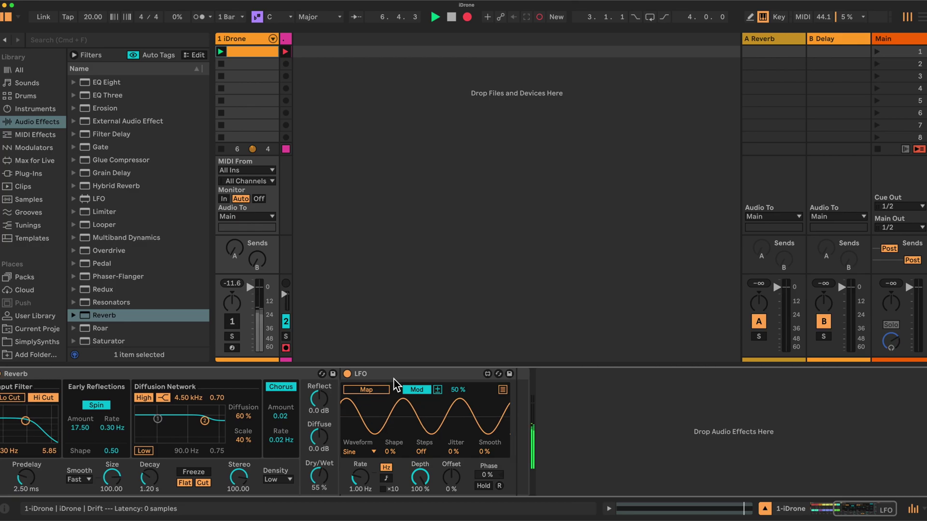
pyautogui.hscroll(-10, 393, 378)
pyautogui.click(766, 389)
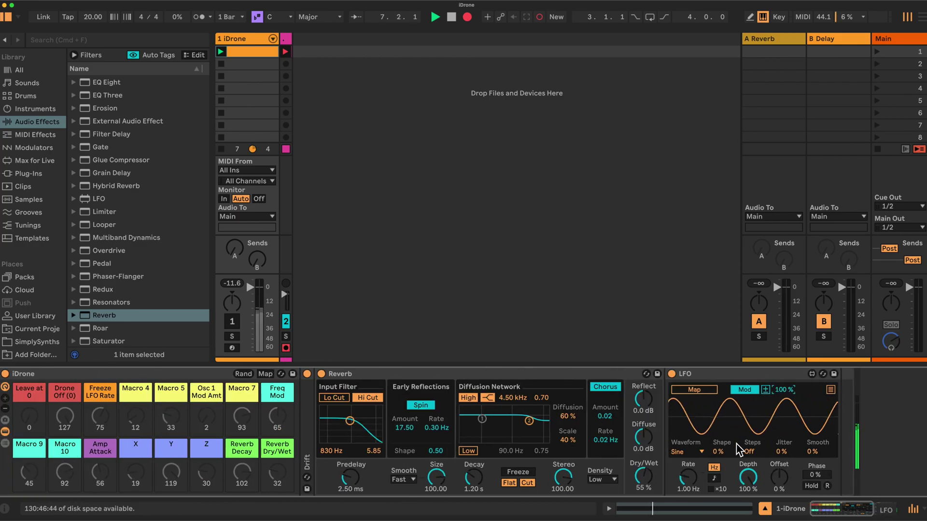
# Switch the LFO's rate from hertz to tempo-synced and set its waveform to Square.
pyautogui.click(714, 478)
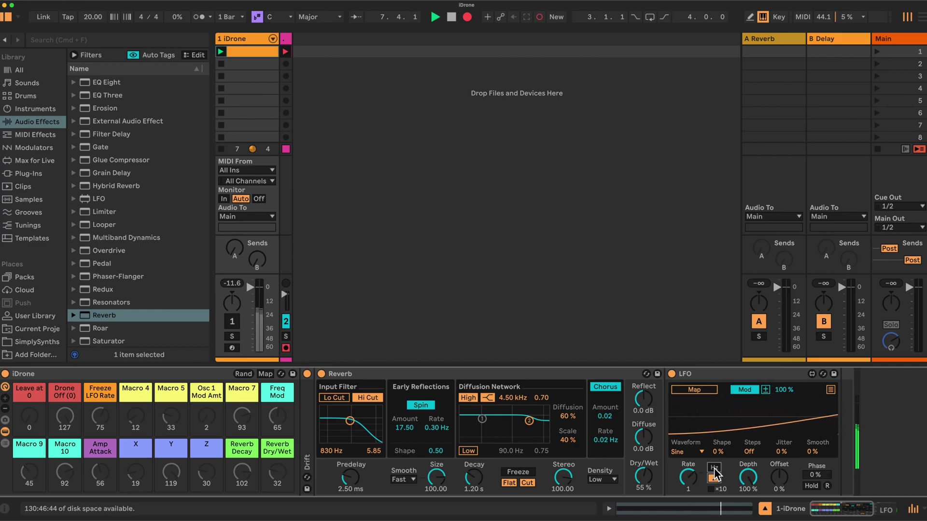
pyautogui.click(691, 451)
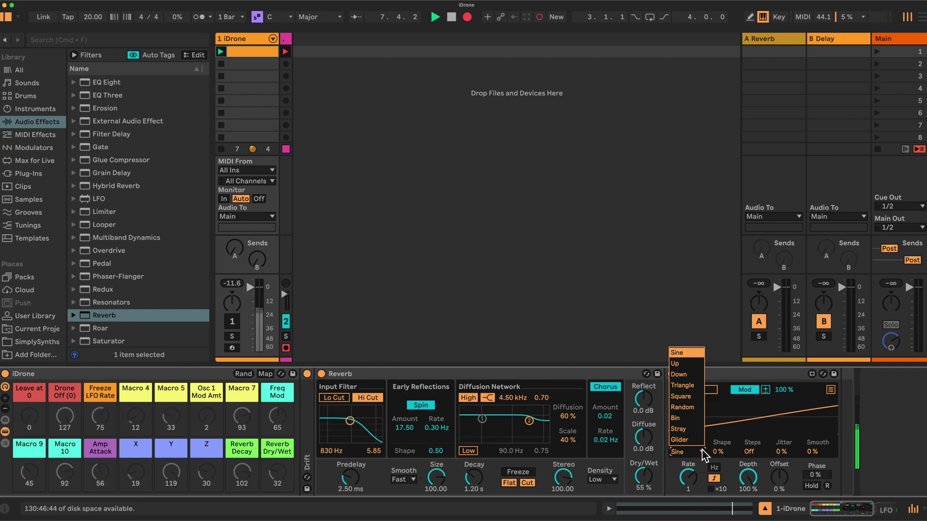
pyautogui.click(687, 401)
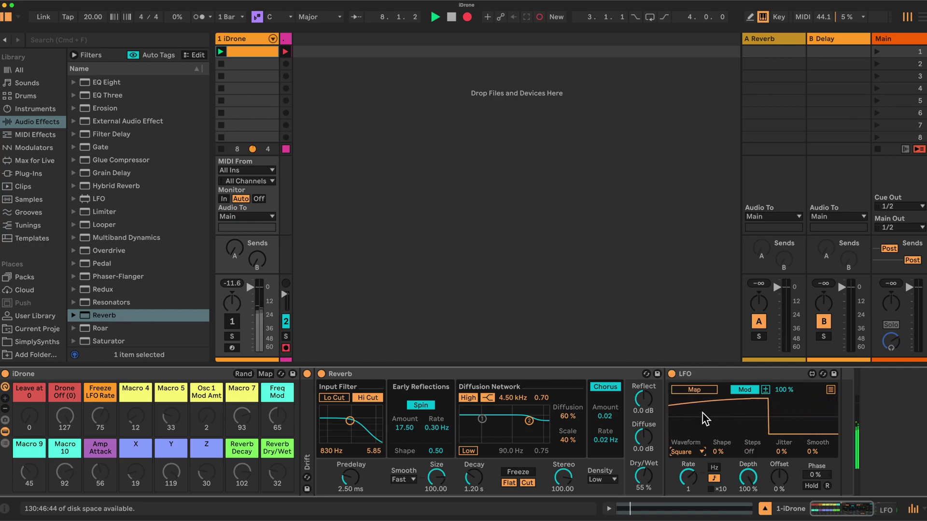
# Try to map the LFO directly to the Reverb's Freeze switch.
pyautogui.click(696, 390)
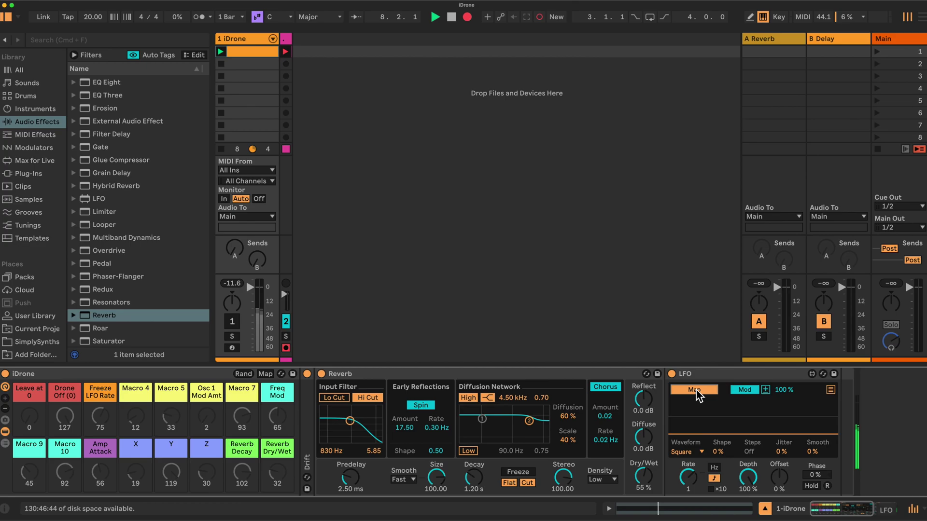
pyautogui.click(518, 473)
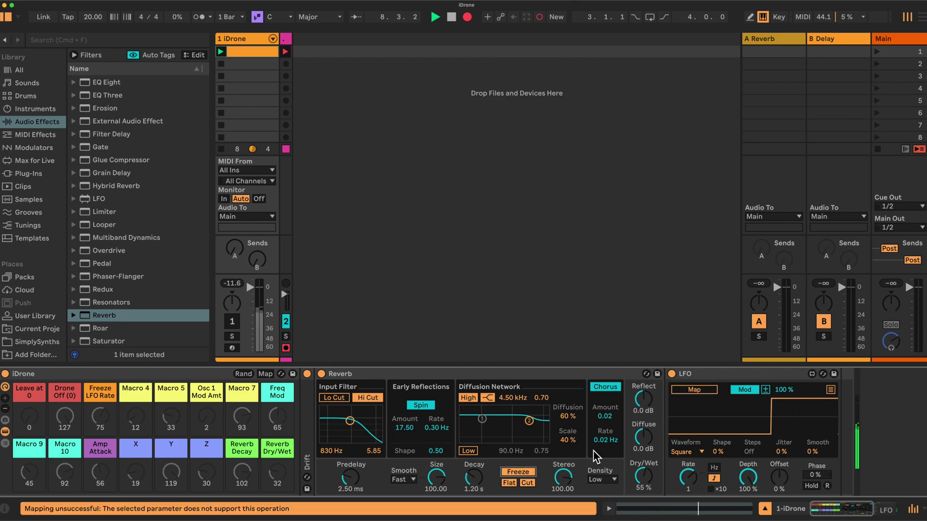
pyautogui.click(692, 389)
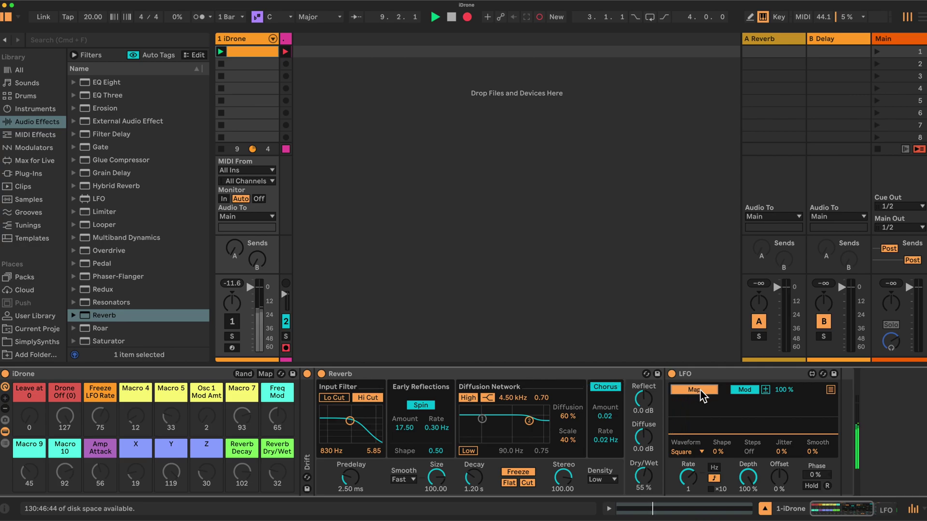
pyautogui.click(715, 390)
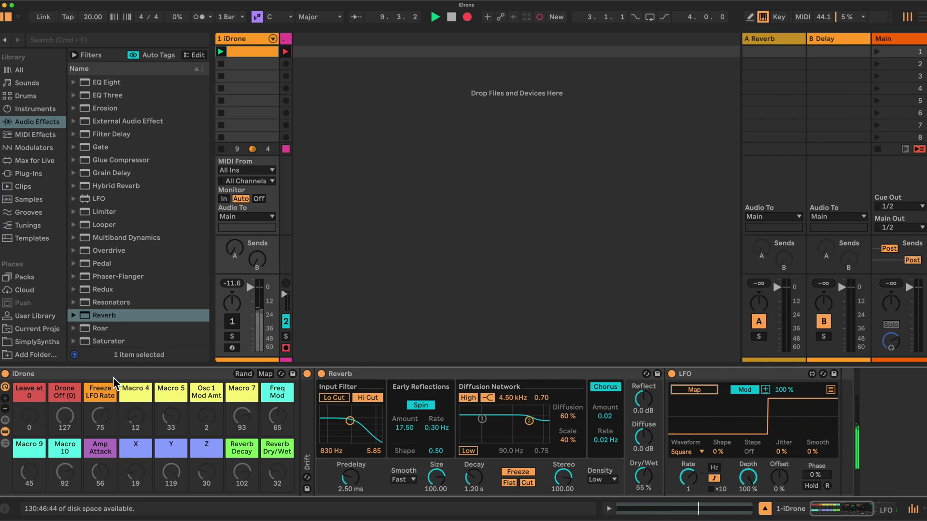
# Map the Reverb's Freeze switch to the Leave at 0 macro and assign the LFO to modulate that macro.
pyautogui.click(266, 374)
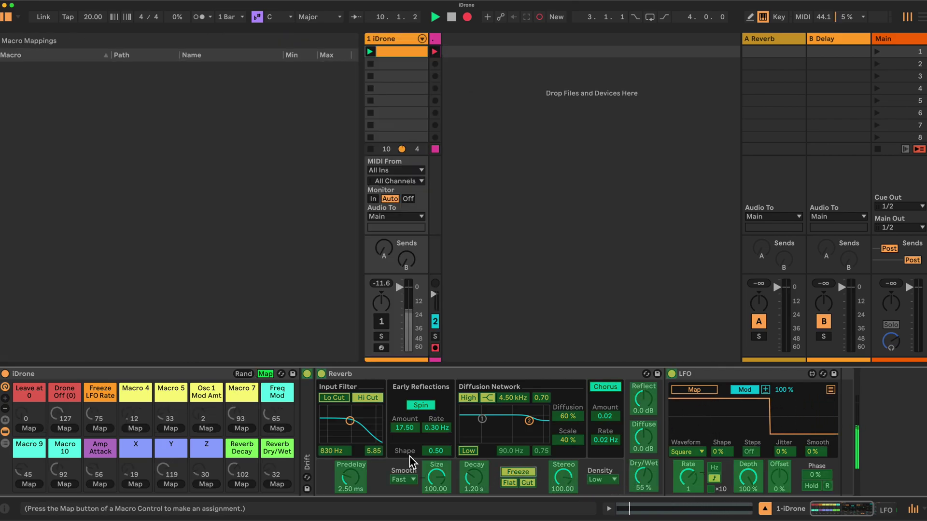
pyautogui.click(24, 427)
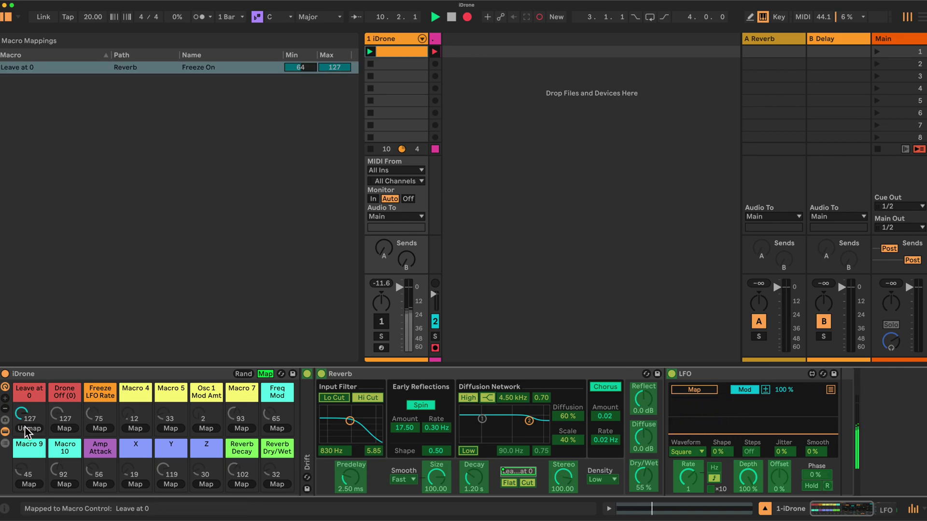
pyautogui.click(266, 374)
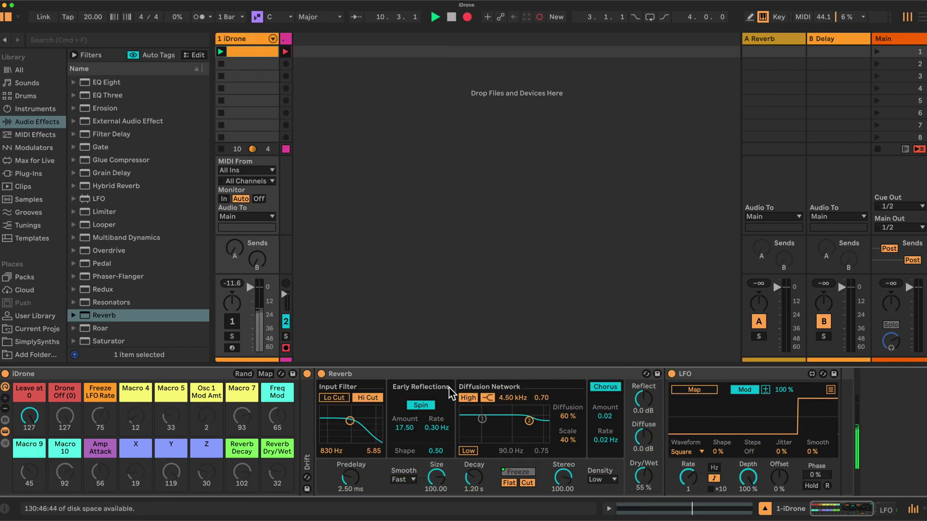
pyautogui.click(694, 389)
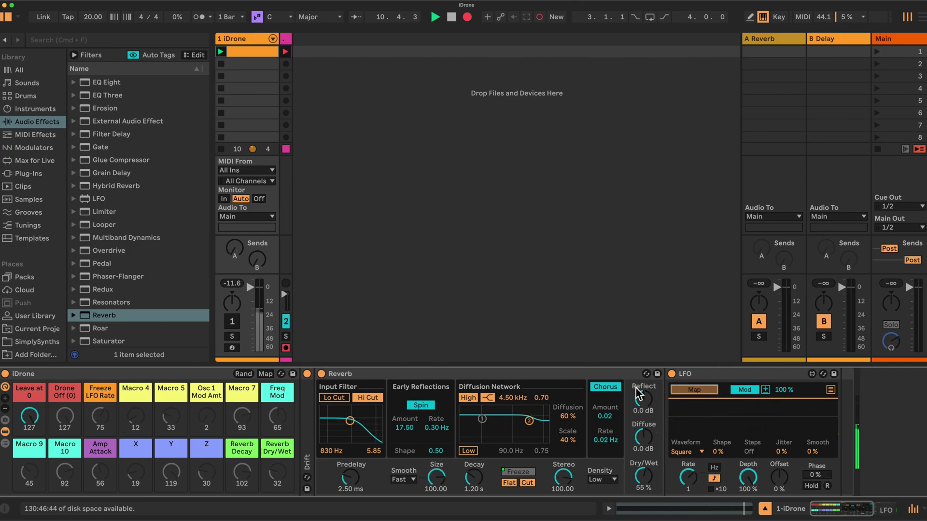
pyautogui.click(29, 416)
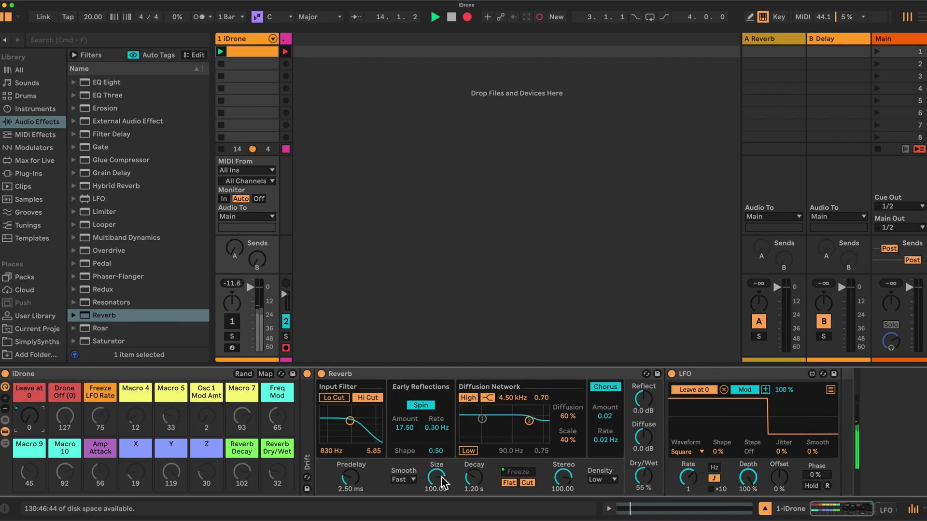
# Set the Reverb's Size to 150, Dry/Wet to 24 % and Decay to 200 ms.
pyautogui.click(436, 489)
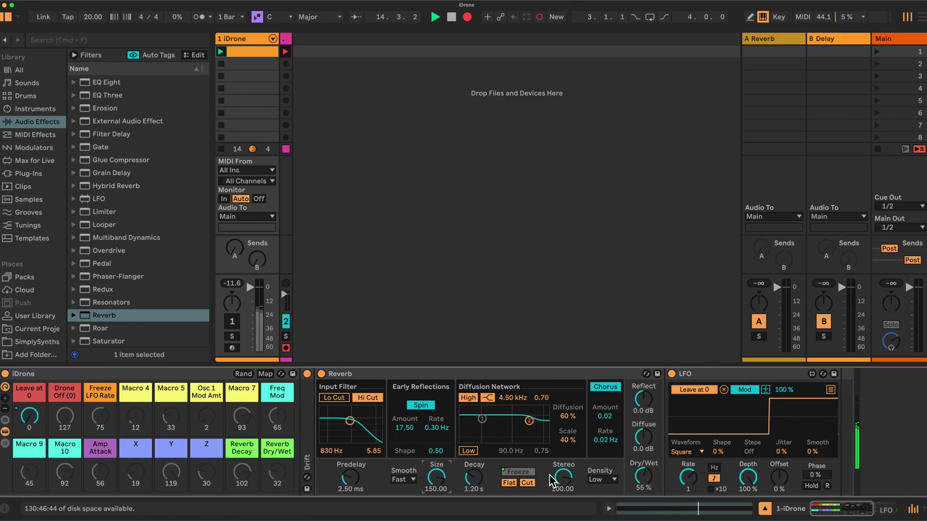
pyautogui.moveTo(646, 478); pyautogui.dragTo(647, 511)
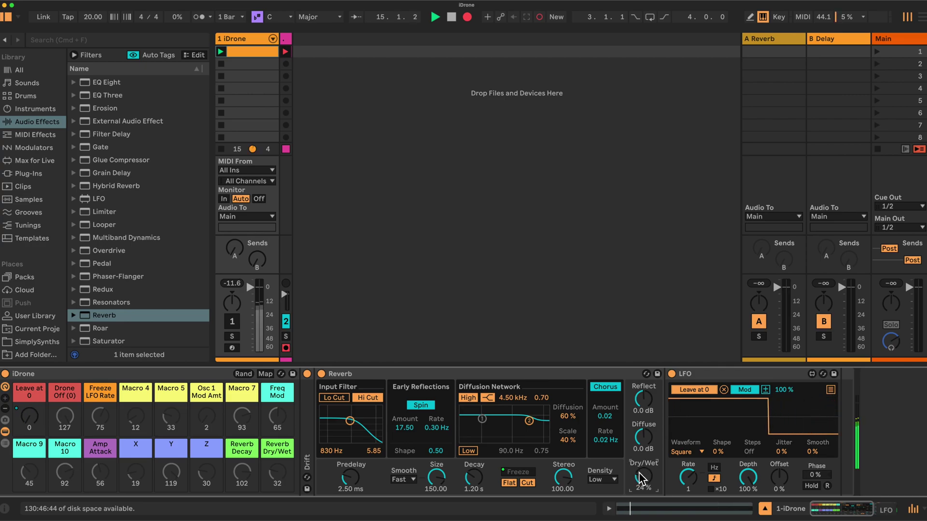
pyautogui.moveTo(480, 478); pyautogui.dragTo(479, 456)
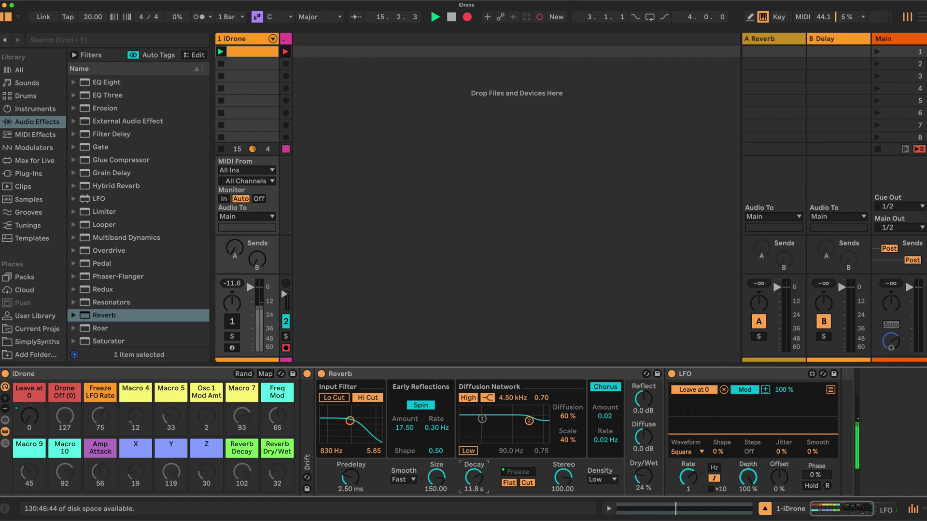
pyautogui.moveTo(476, 492)
pyautogui.mouseDown()
pyautogui.moveTo(476, 514)
pyautogui.moveTo(478, 495)
pyautogui.mouseUp()
# Set the Reverb's input filter to low cut only, at 1.06 kHz with a bandwidth of 5.76.
pyautogui.click(368, 398)
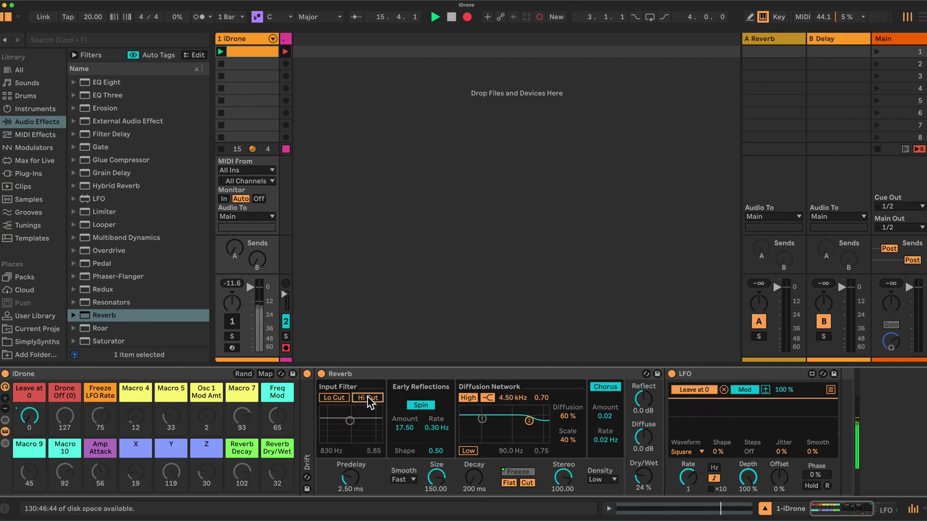
pyautogui.click(368, 399)
pyautogui.click(337, 399)
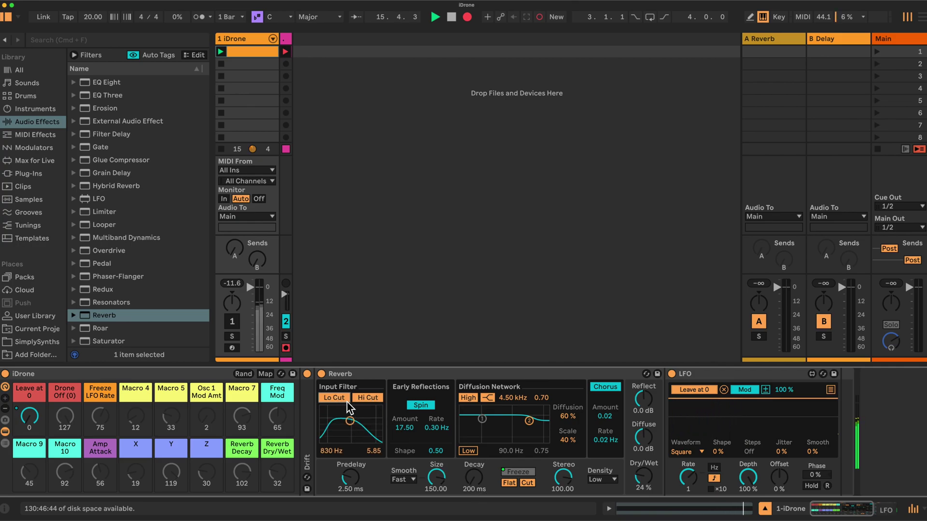
pyautogui.click(363, 398)
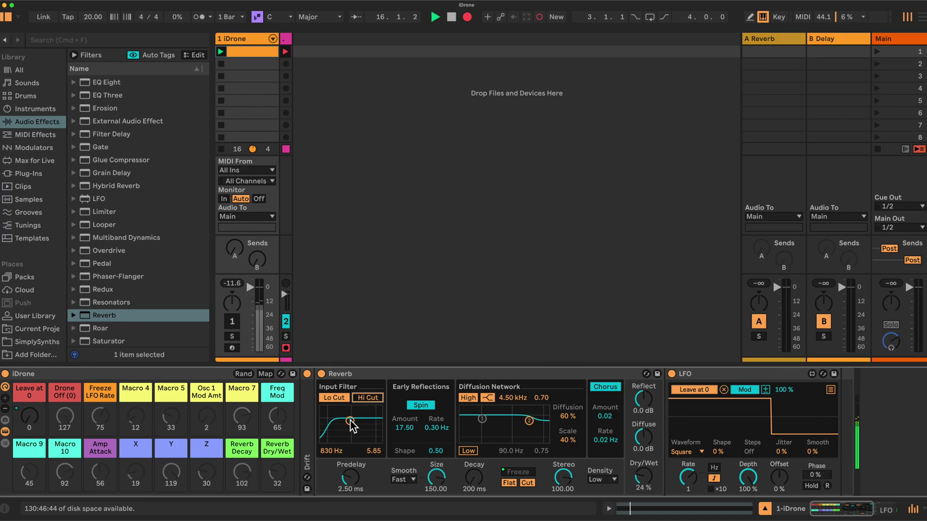
pyautogui.moveTo(350, 421); pyautogui.dragTo(352, 421)
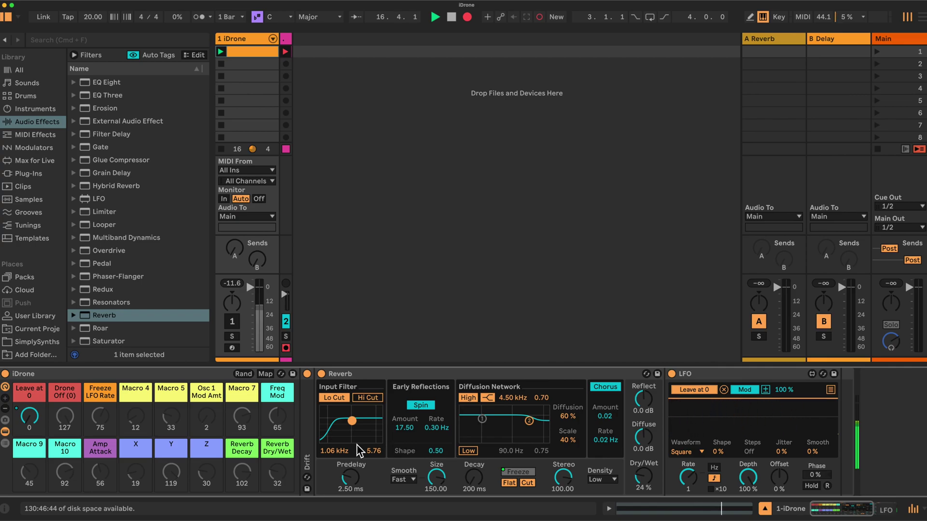
# Map the Reverb's Decay to the Reverb Decay macro and its Dry/Wet to the Reverb Dry/Wet macro.
pyautogui.doubleClick(305, 433)
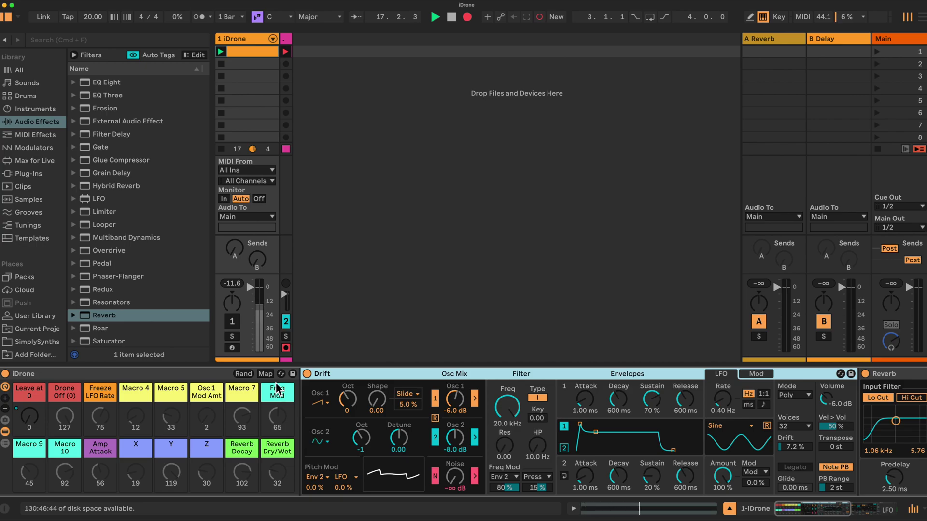
pyautogui.click(265, 374)
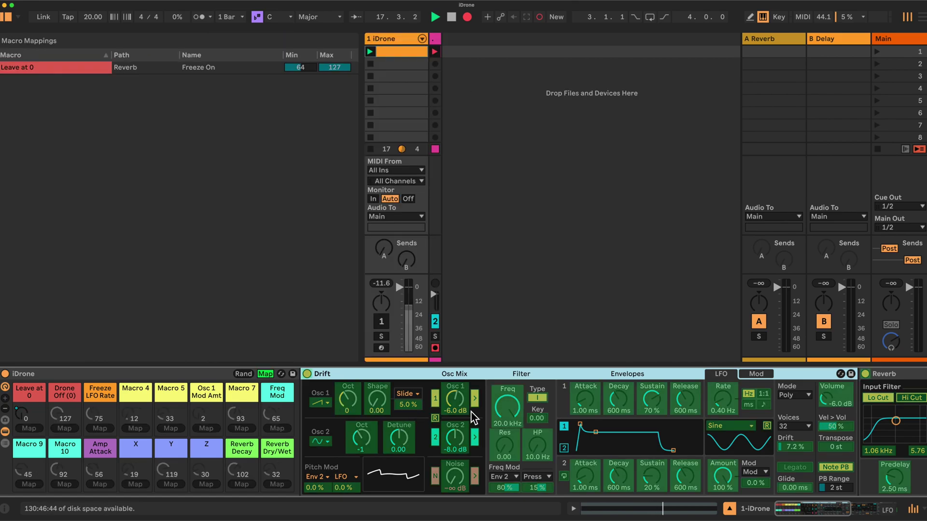
pyautogui.hscroll(3, 568, 407)
pyautogui.hscroll(3, 568, 407)
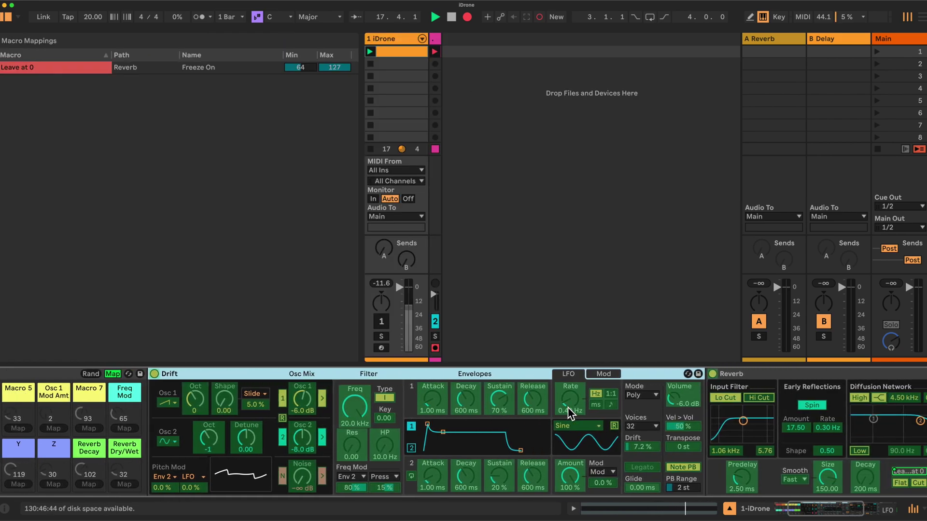
pyautogui.click(849, 476)
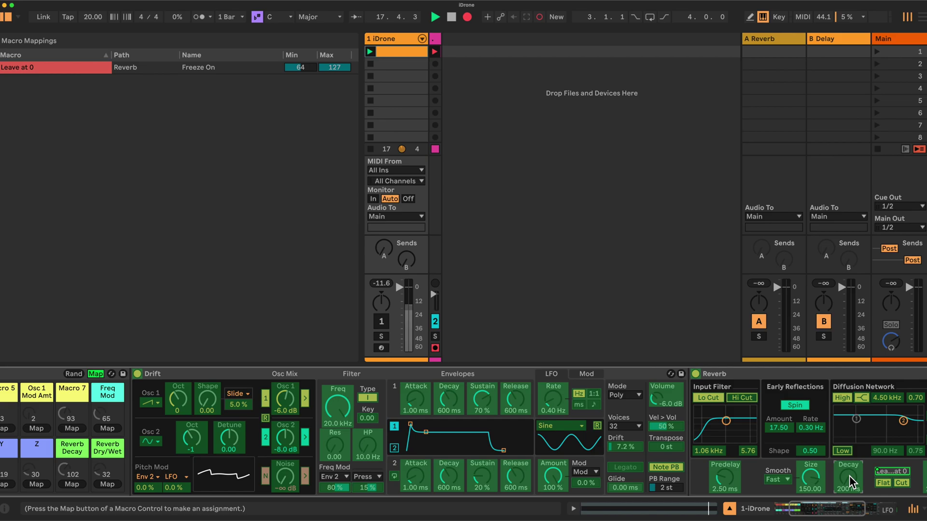
pyautogui.click(72, 484)
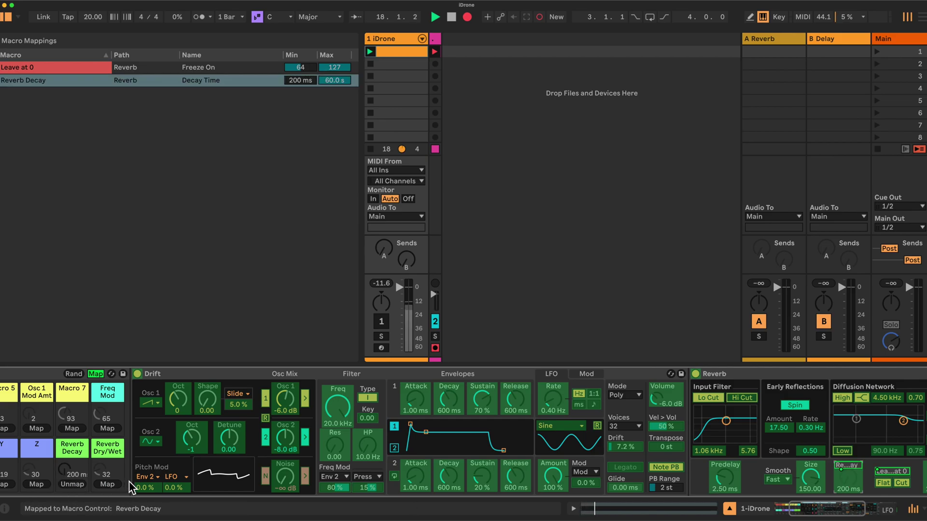
pyautogui.hscroll(3, 594, 455)
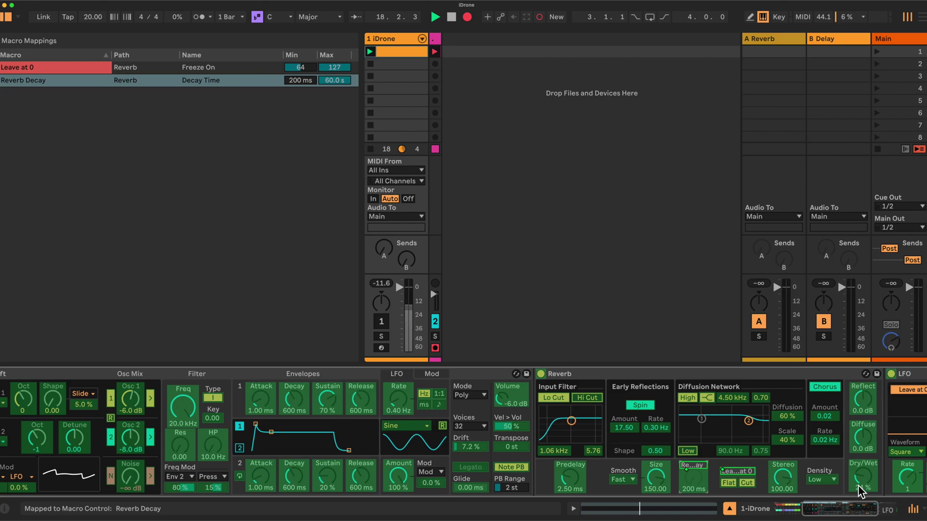
pyautogui.hscroll(-6, 461, 448)
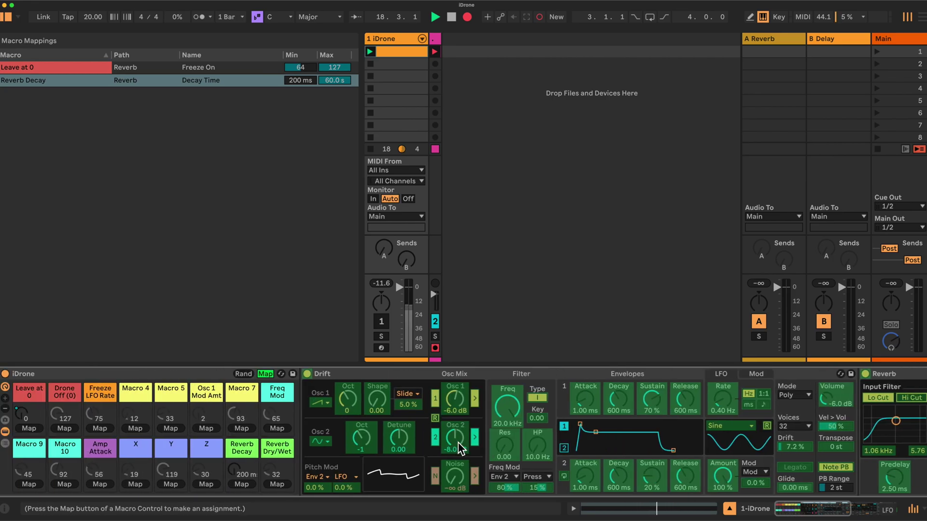
pyautogui.click(278, 484)
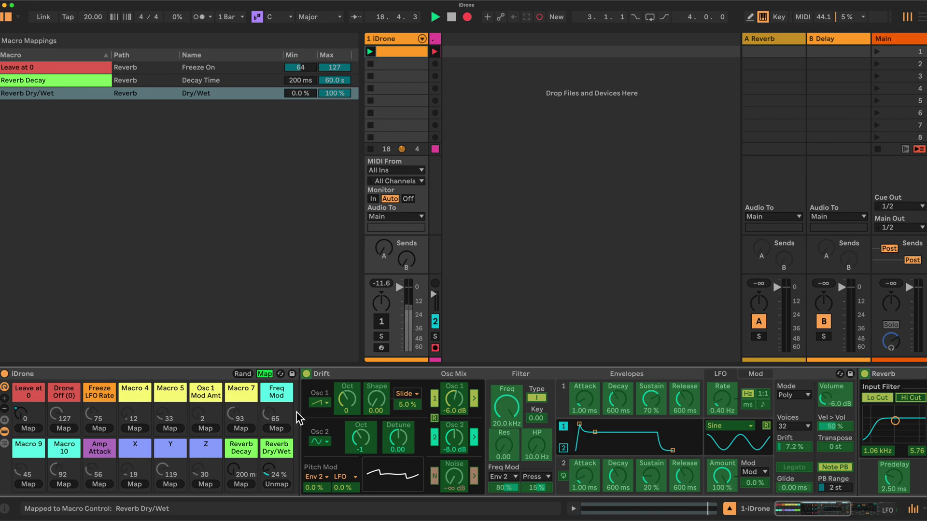
# Collapse Drift, then map the LFO's synced rate to the Freeze LFO Rate macro and set that macro to 73.
pyautogui.doubleClick(402, 373)
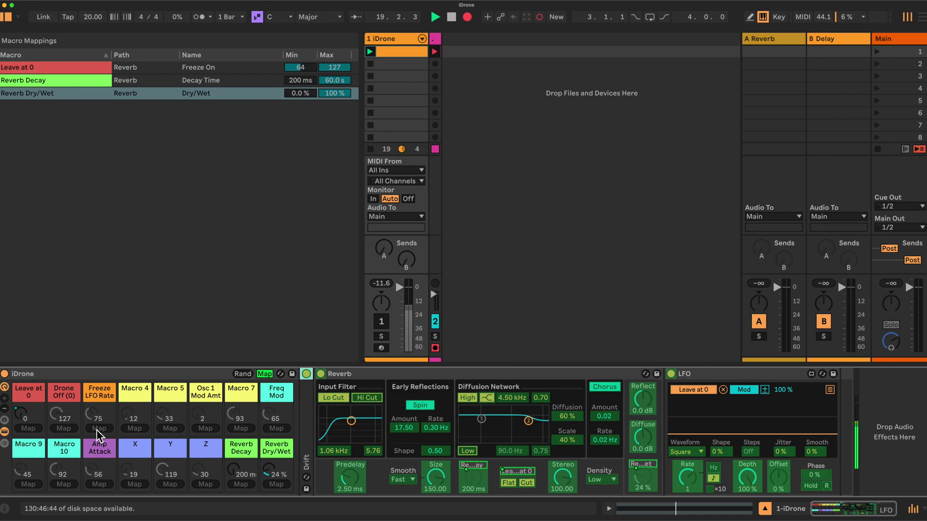
pyautogui.click(246, 448)
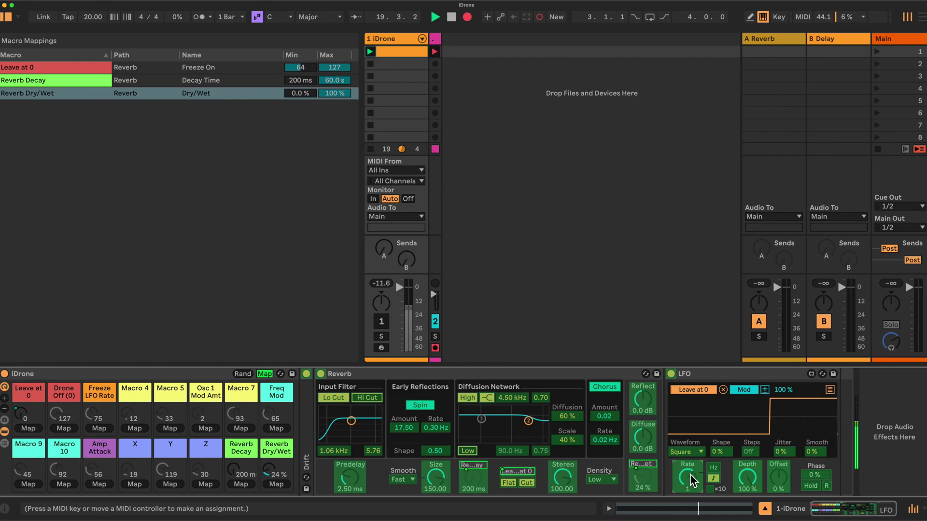
pyautogui.click(99, 428)
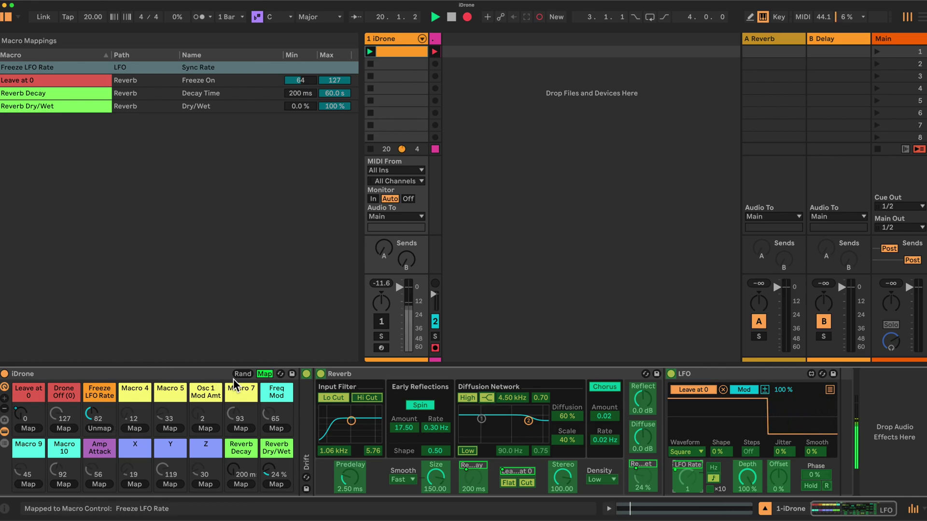
pyautogui.click(268, 374)
pyautogui.moveTo(100, 416); pyautogui.dragTo(99, 420)
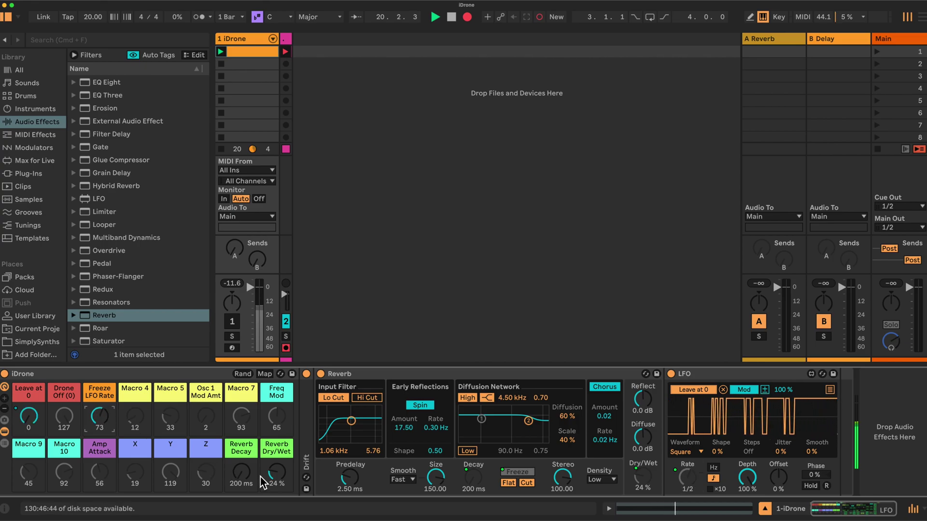
# Try a longer Reverb Decay, reset that macro to 200 ms, set Reverb Dry/Wet to 25 % and collapse the Reverb.
pyautogui.moveTo(247, 480)
pyautogui.mouseDown()
pyautogui.moveTo(247, 437)
pyautogui.moveTo(247, 488)
pyautogui.mouseUp()
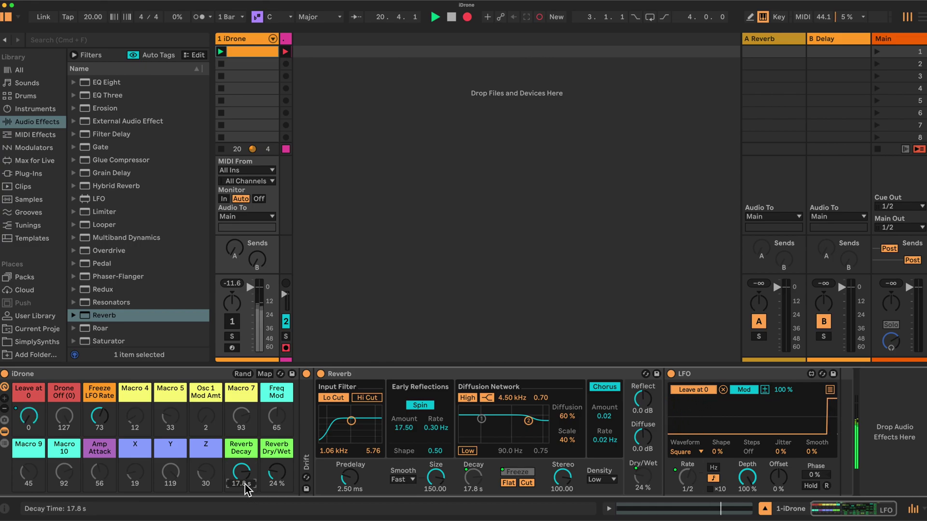
pyautogui.press('Delete')
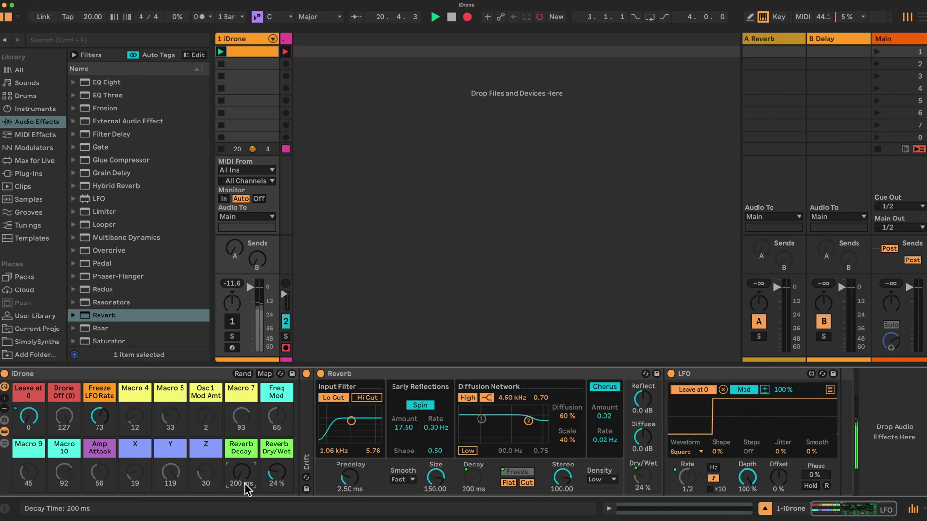
pyautogui.moveTo(275, 481); pyautogui.dragTo(277, 478)
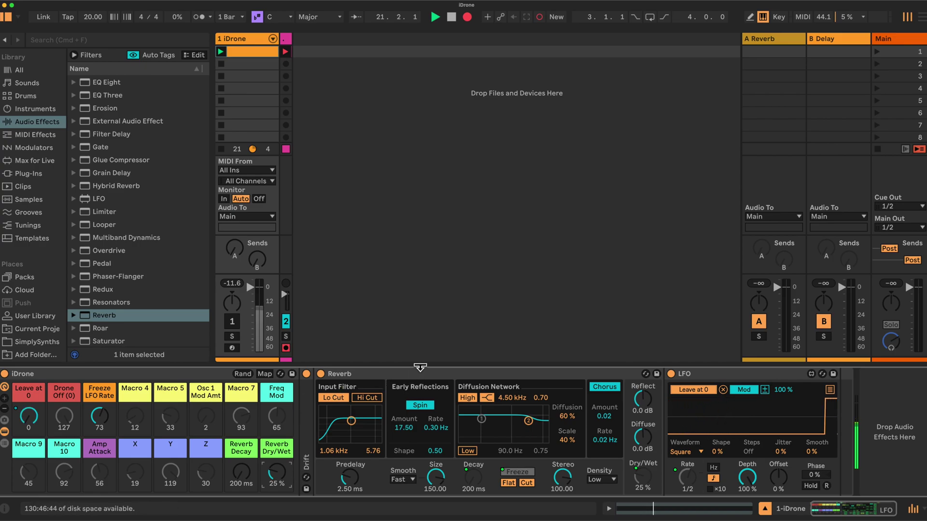
pyautogui.doubleClick(444, 376)
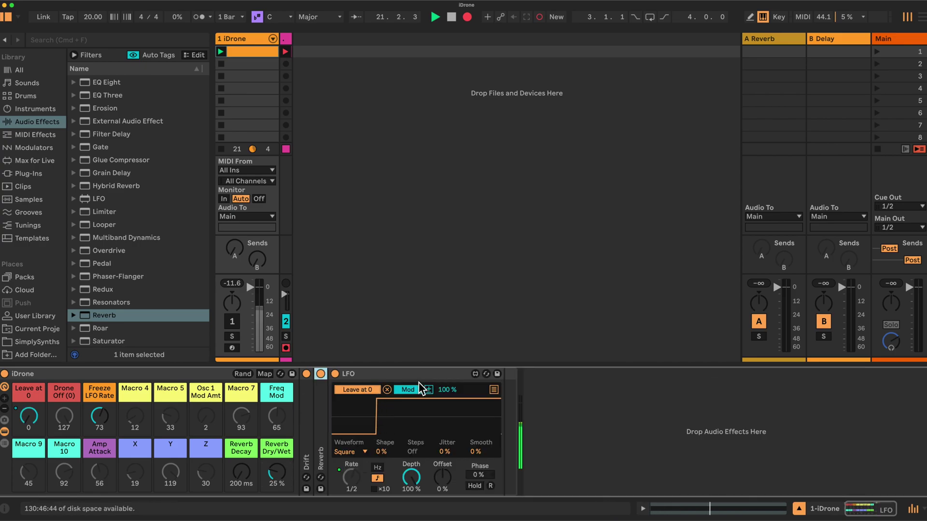
# Expand the Drift device and switch its second envelope to cycling mode.
pyautogui.doubleClick(305, 403)
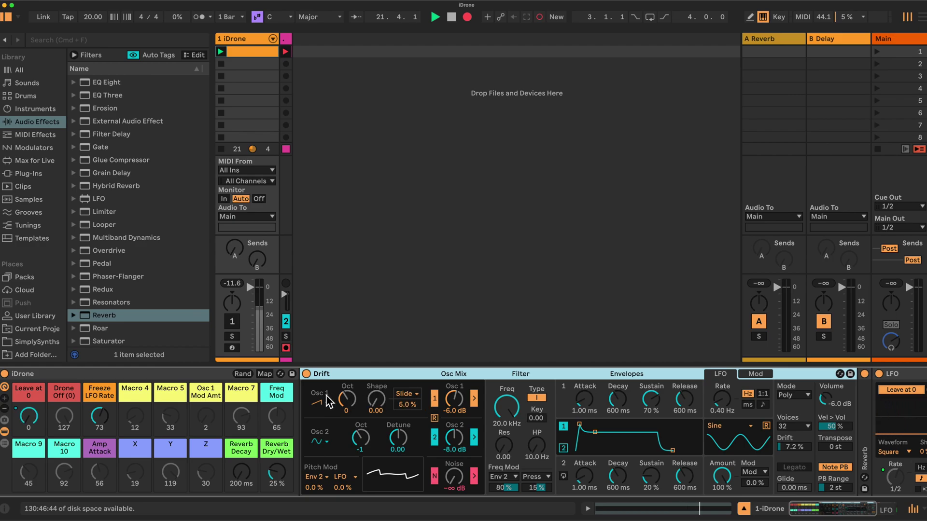
pyautogui.click(265, 374)
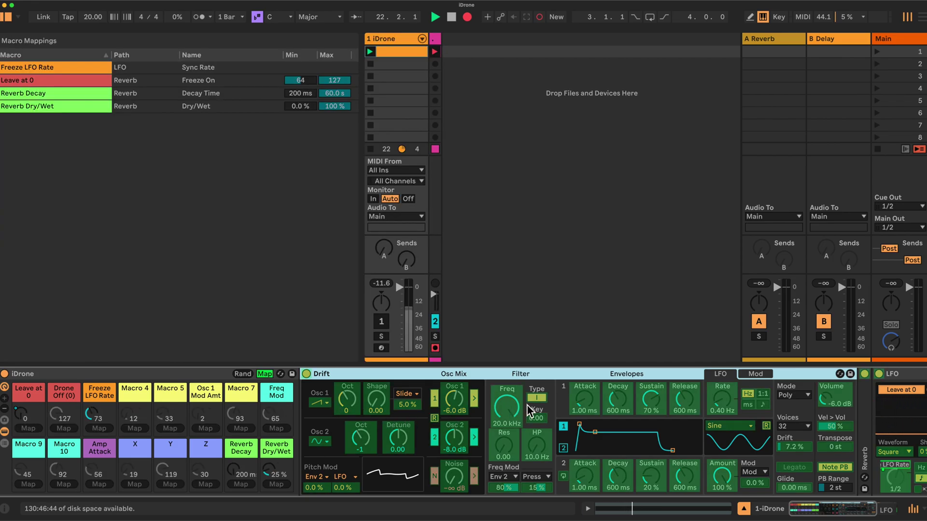
pyautogui.click(263, 374)
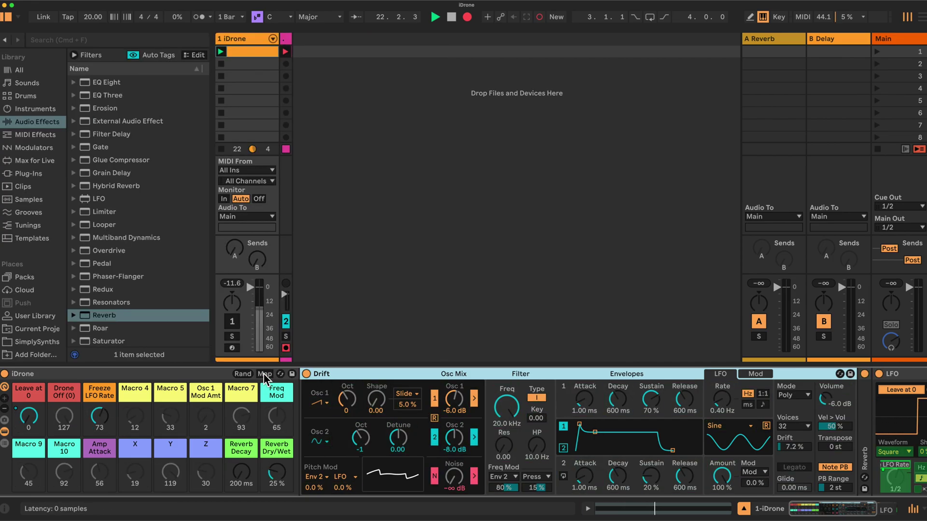
pyautogui.click(563, 476)
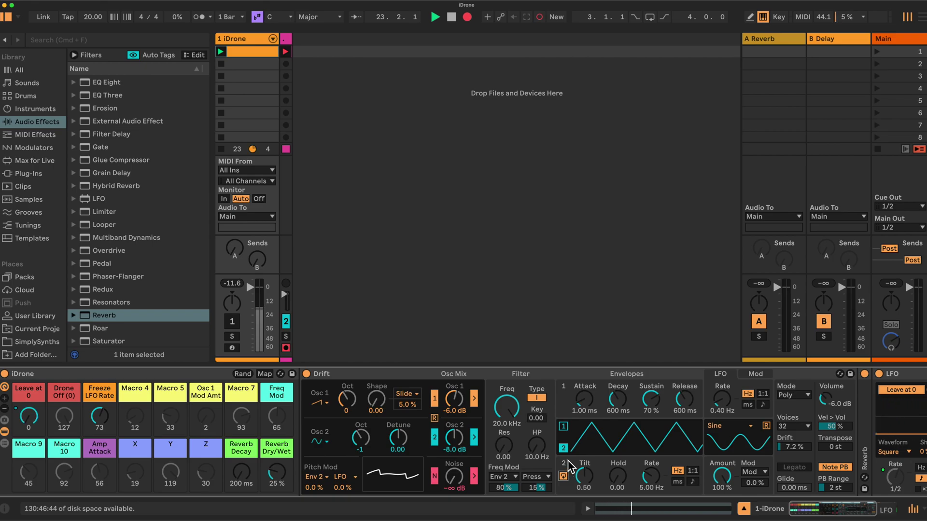
# Map Drift's Envelope 1 Attack to the Amp Attack macro, its low-pass frequency to Macro 9 and its low-pass resonance to Macro 10.
pyautogui.click(266, 375)
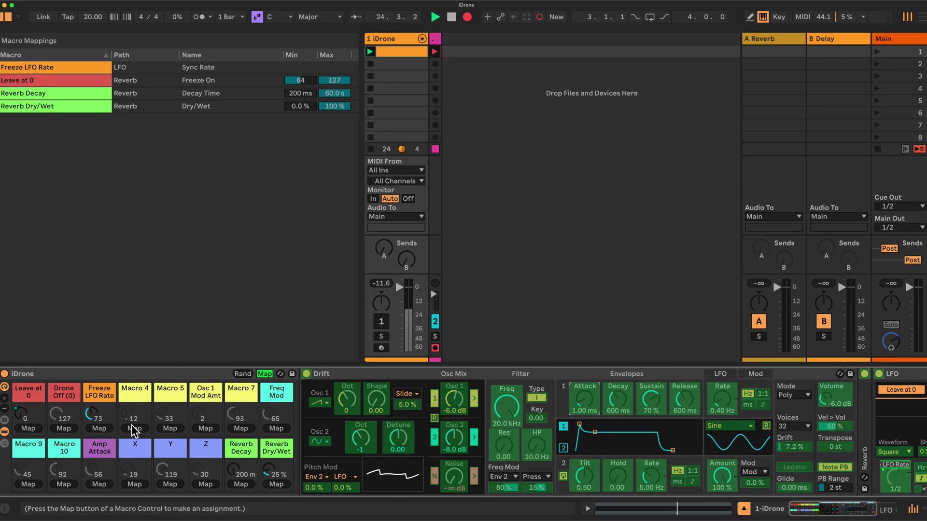
pyautogui.click(95, 483)
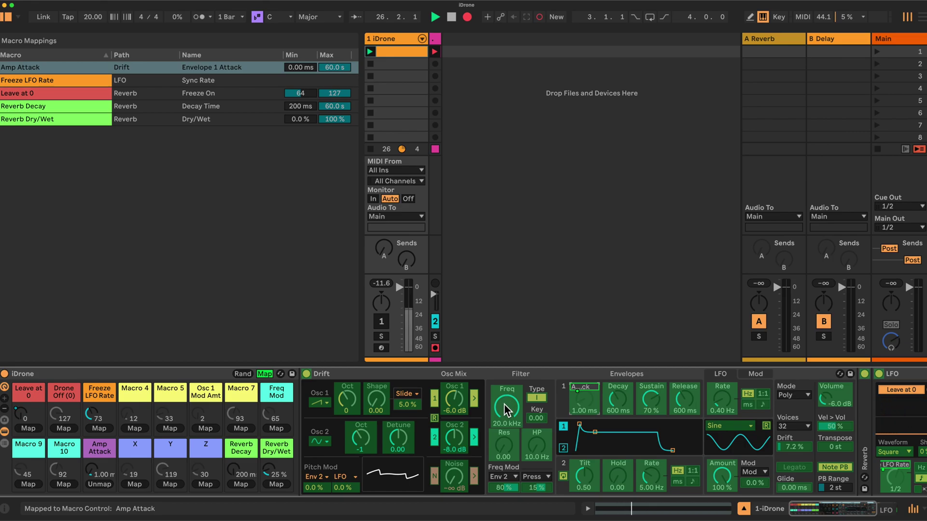
pyautogui.click(30, 482)
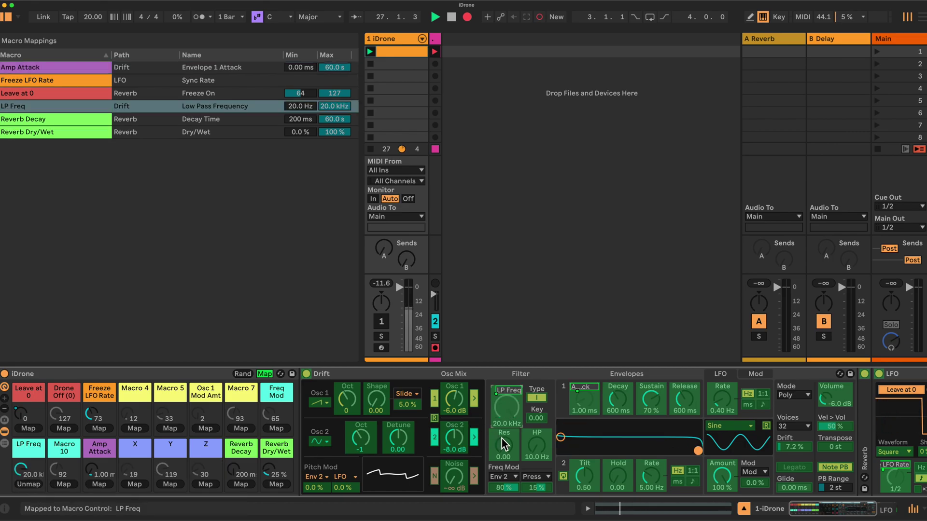
pyautogui.click(65, 482)
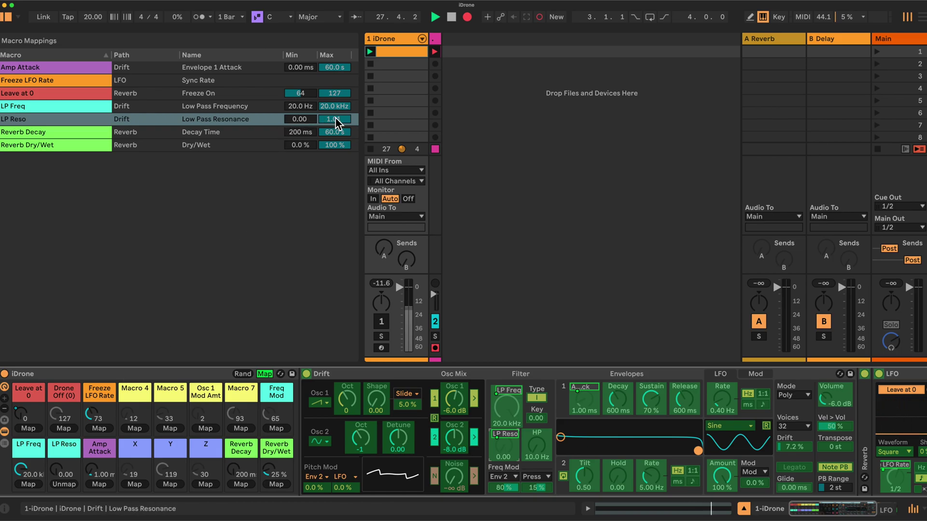
# Limit the maximum of the LP Reso macro mapping to 0.80.
pyautogui.moveTo(336, 120); pyautogui.dragTo(336, 124)
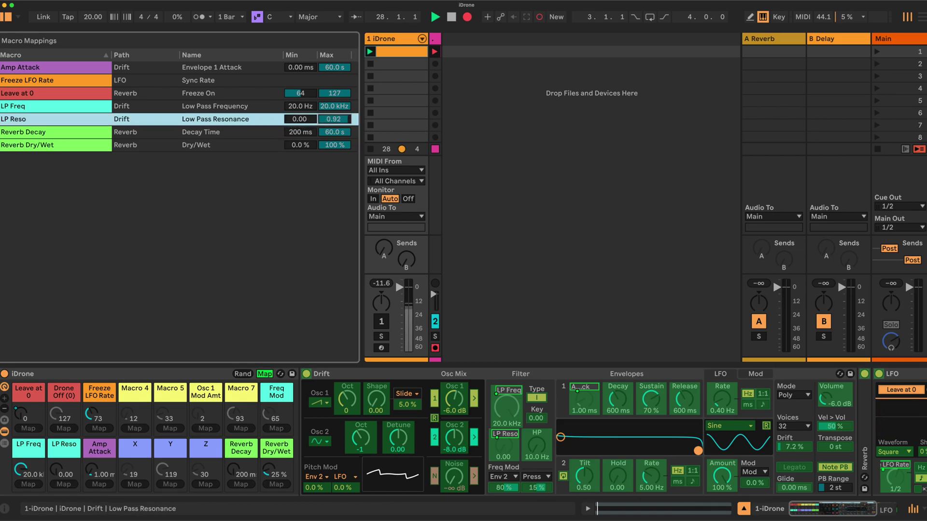
pyautogui.moveTo(336, 127); pyautogui.dragTo(336, 130)
pyautogui.click(266, 374)
pyautogui.click(265, 374)
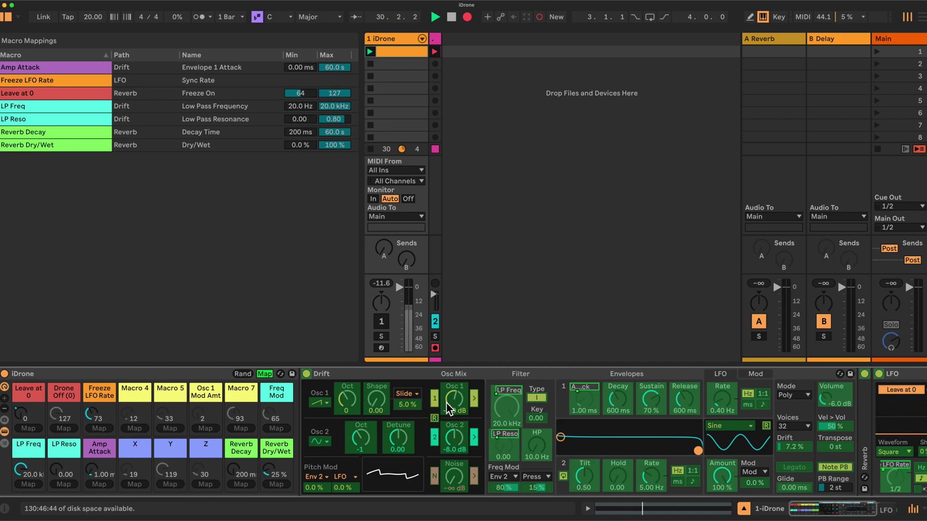
# Map Drift's Oscillator 1 waveform to Macro 4 and its Oscillator 1 Shape to Macro 5.
pyautogui.click(318, 401)
pyautogui.click(135, 428)
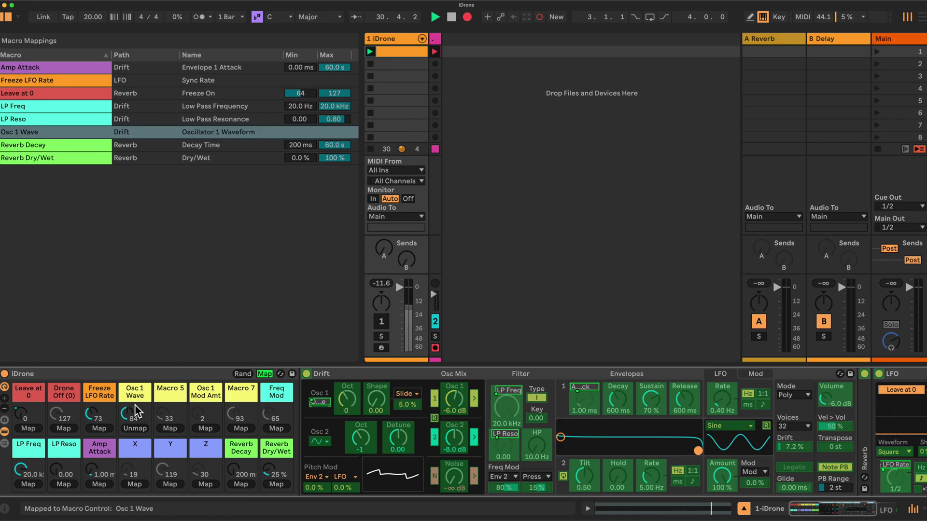
pyautogui.click(375, 398)
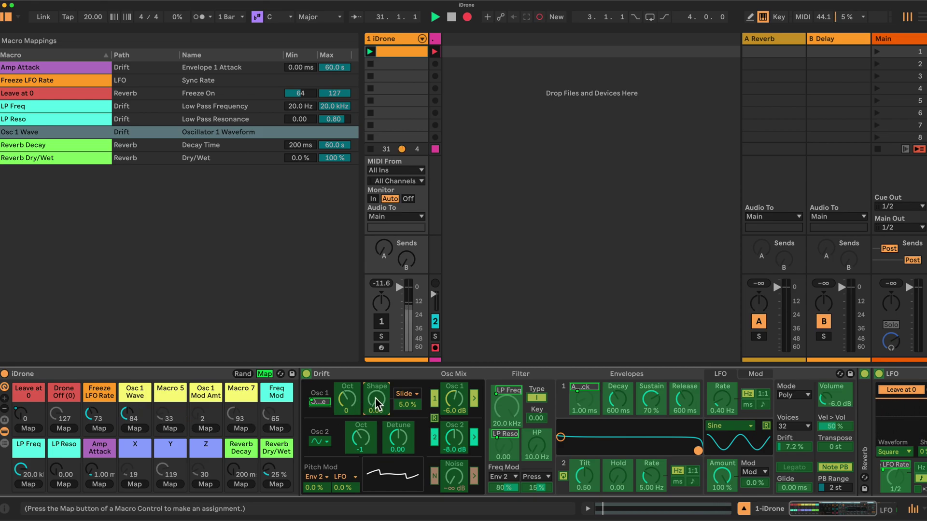
pyautogui.click(169, 429)
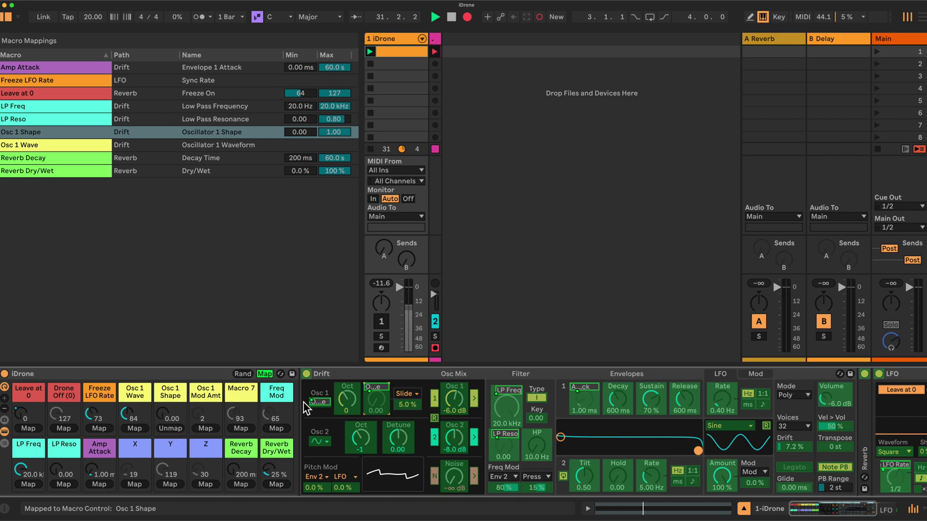
# Set Oscillator 1's shape modulation source to LFO and map its modulation amount to the Osc 1 Mod Amt macro.
pyautogui.click(416, 394)
pyautogui.click(404, 425)
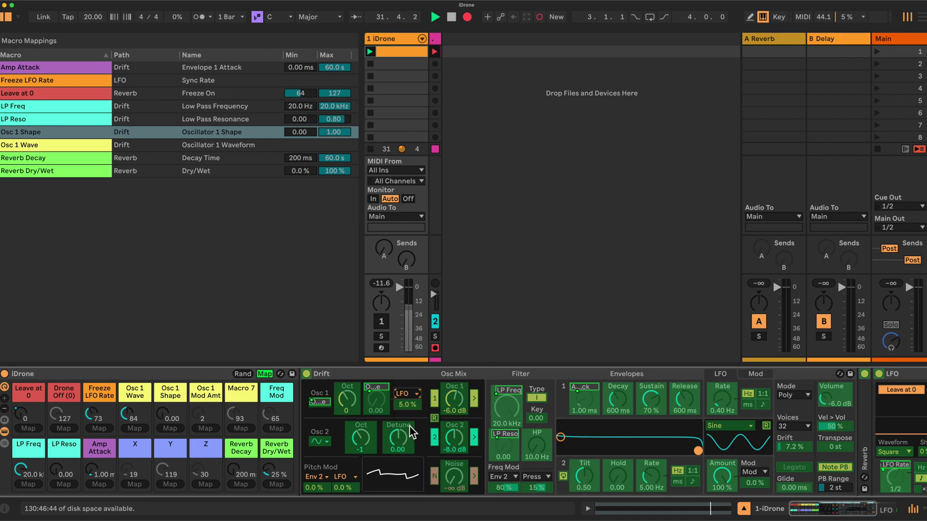
pyautogui.click(205, 428)
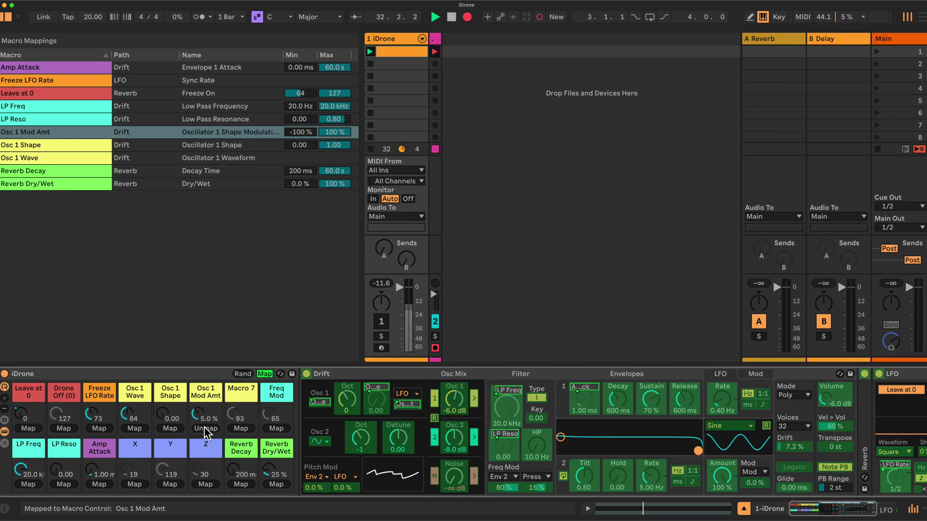
# Map the Oscillator 2 waveform to Macro 7 and the Env 2 low-pass modulation amount to the Freq Mod macro, set to 0 %.
pyautogui.click(325, 444)
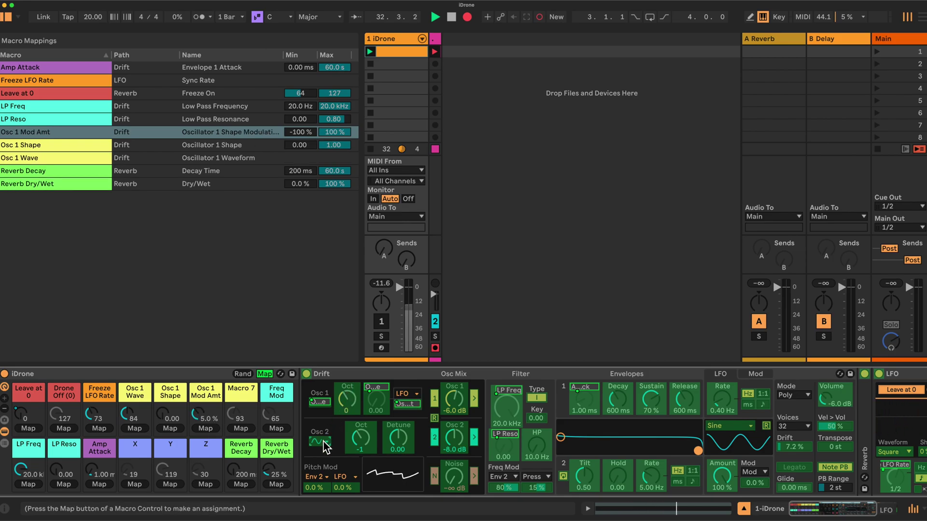
pyautogui.click(244, 428)
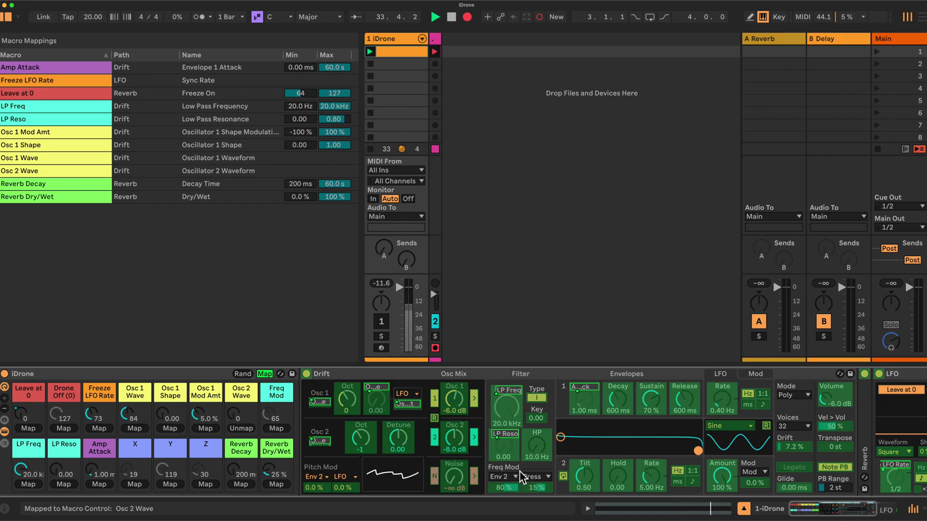
pyautogui.click(342, 421)
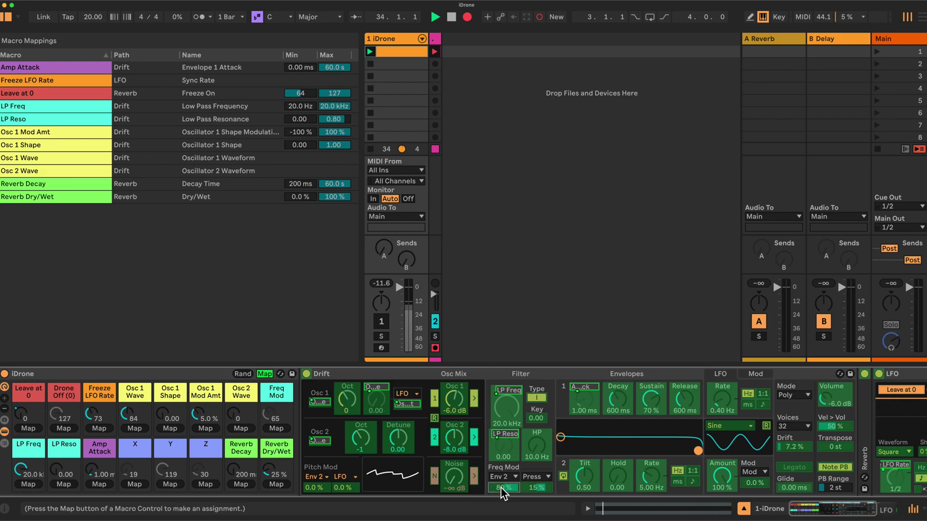
pyautogui.click(276, 427)
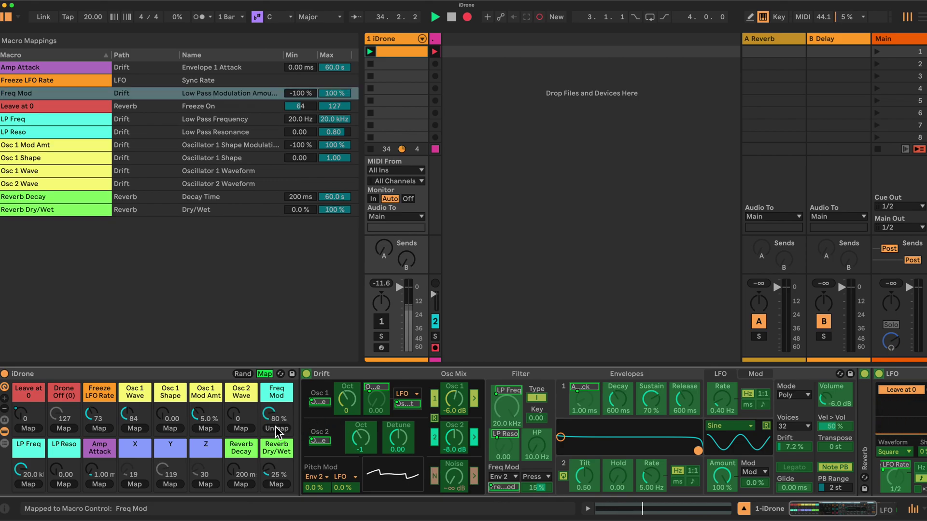
pyautogui.moveTo(268, 415); pyautogui.dragTo(268, 478)
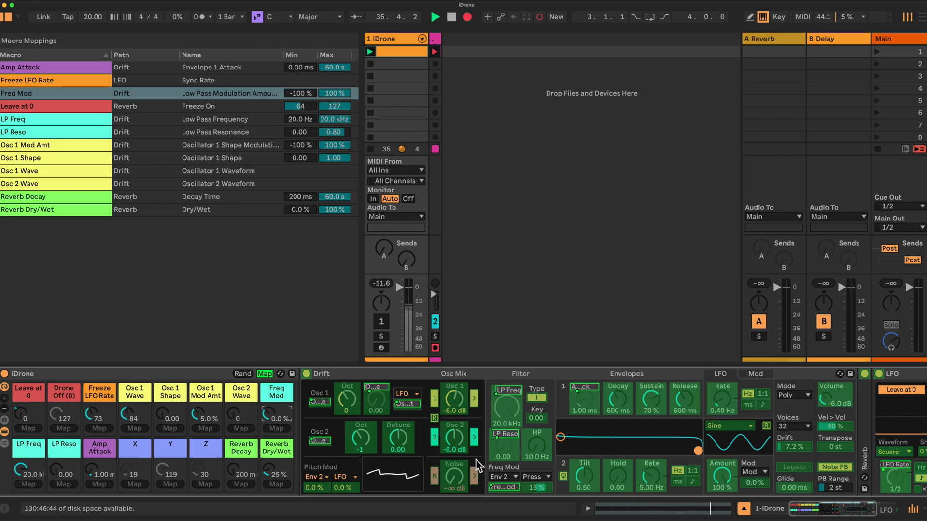
# Map the cycling envelope's Rate, Tilt and Hold to the X macro.
pyautogui.click(648, 480)
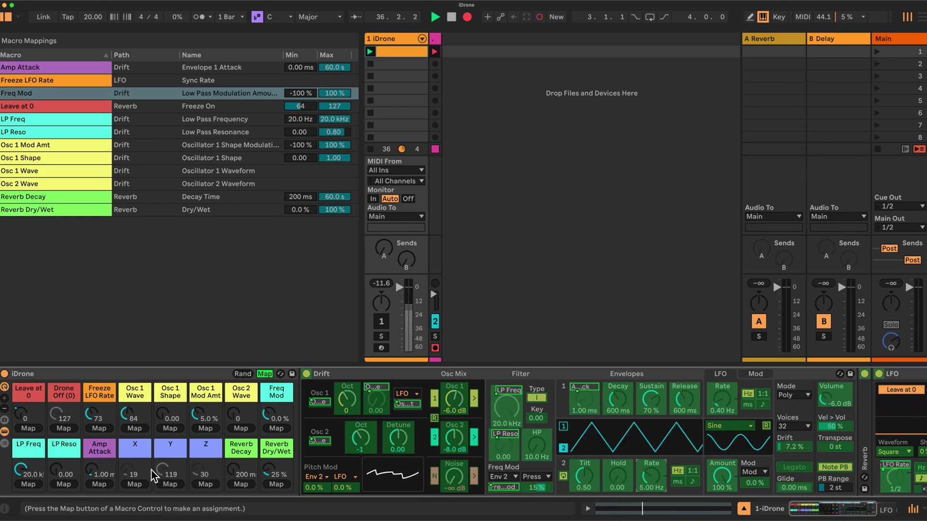
pyautogui.click(135, 483)
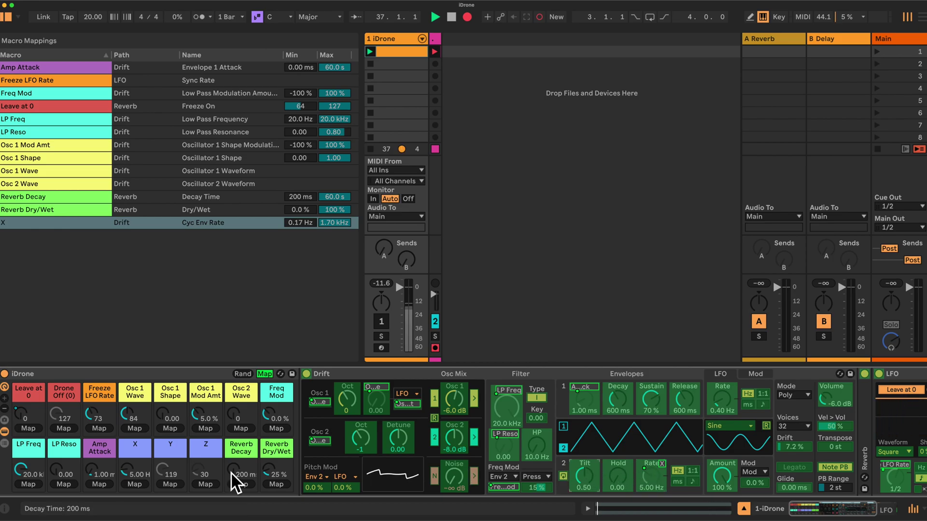
pyautogui.click(129, 483)
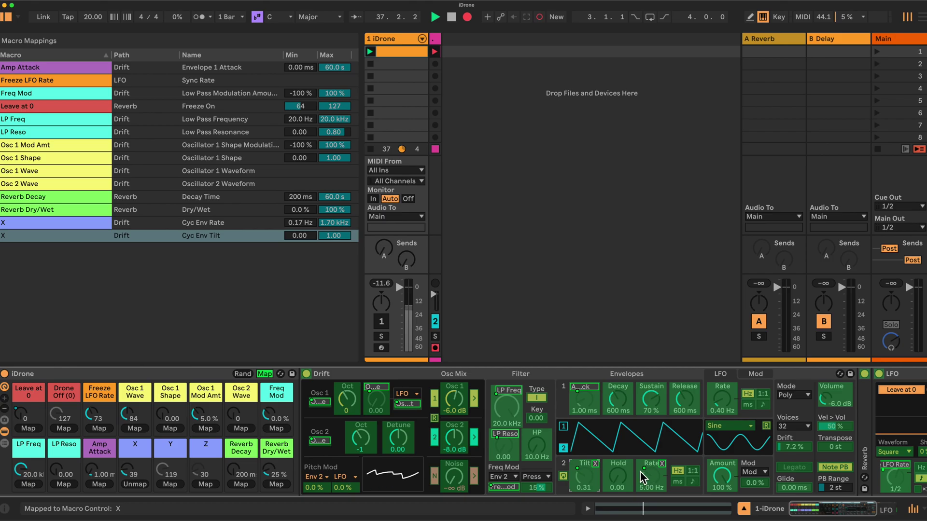
pyautogui.click(135, 482)
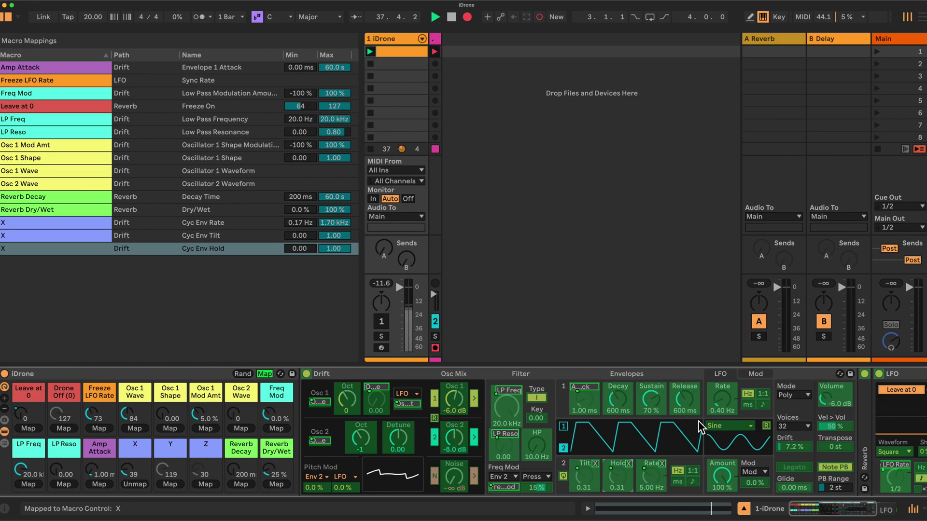
# Map Drift's LFO Rate, Noise gain and Drift amount to the Y macro.
pyautogui.click(723, 400)
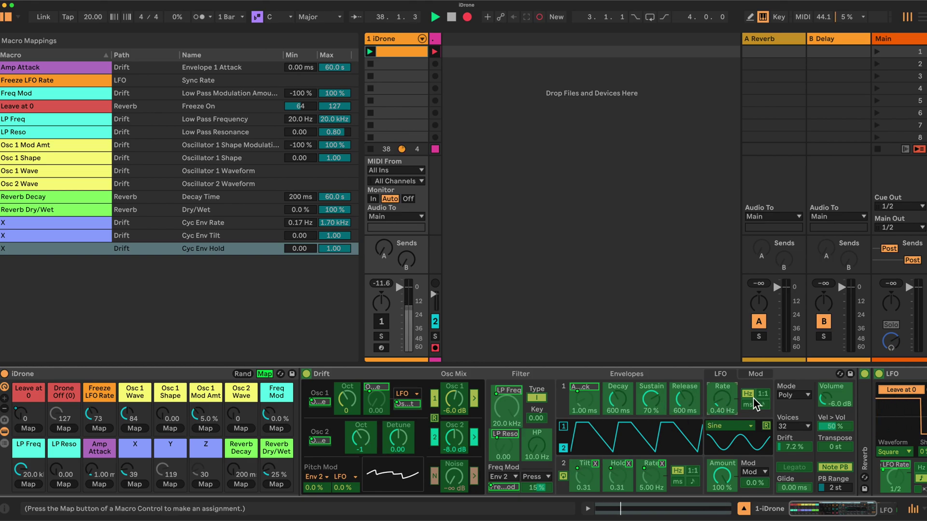
pyautogui.click(172, 484)
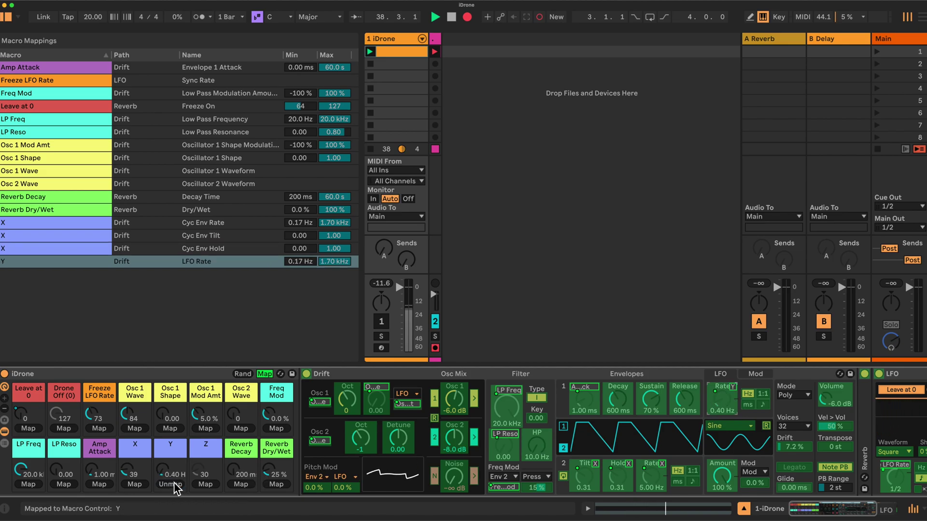
pyautogui.click(453, 479)
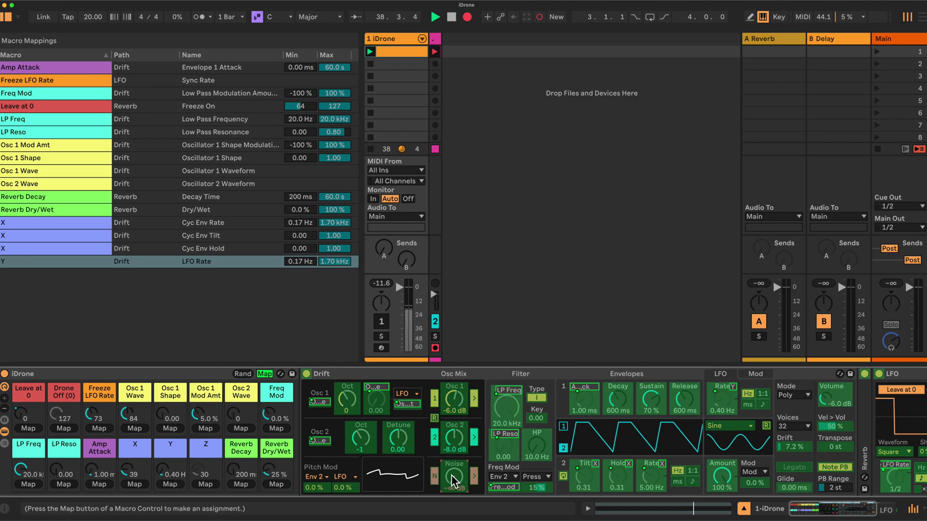
pyautogui.click(163, 482)
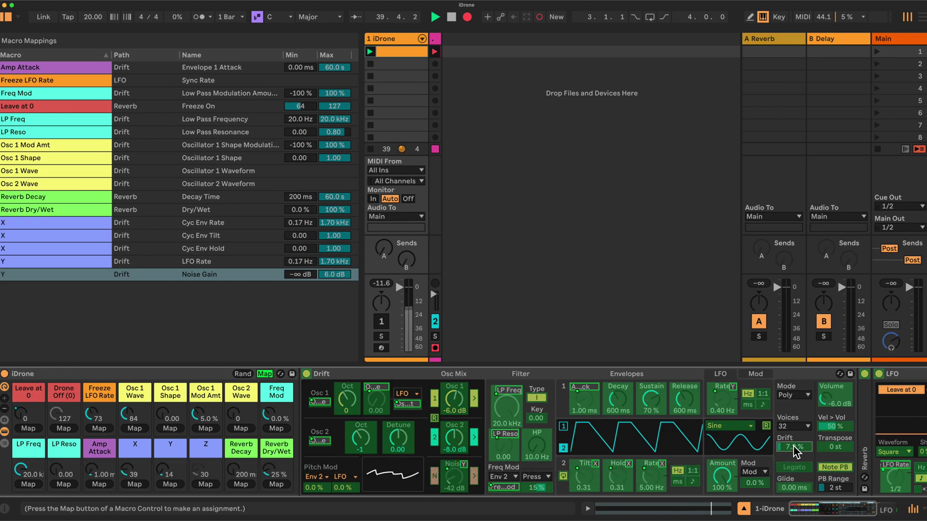
pyautogui.click(169, 484)
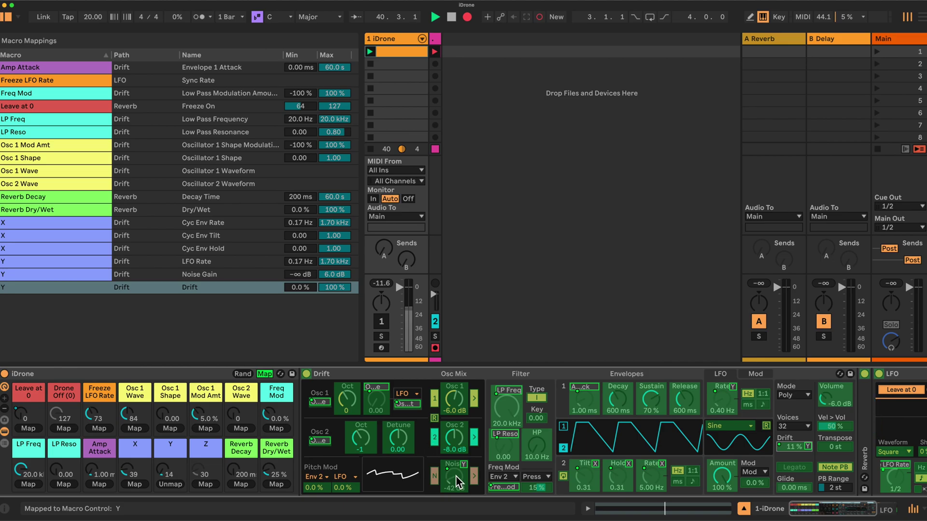
# Map Drift's high-pass frequency, LFO waveform and Oscillator 2 Detune to the Z macro.
pyautogui.click(539, 456)
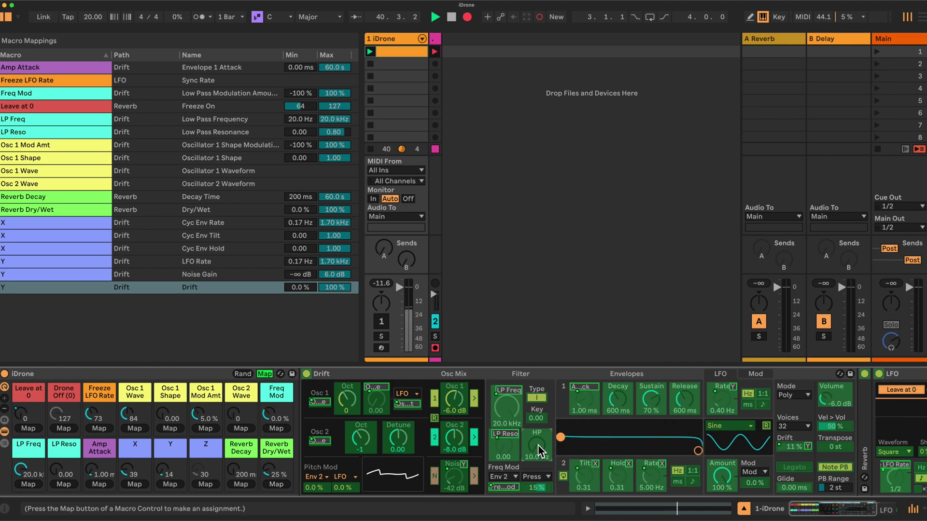
pyautogui.click(203, 484)
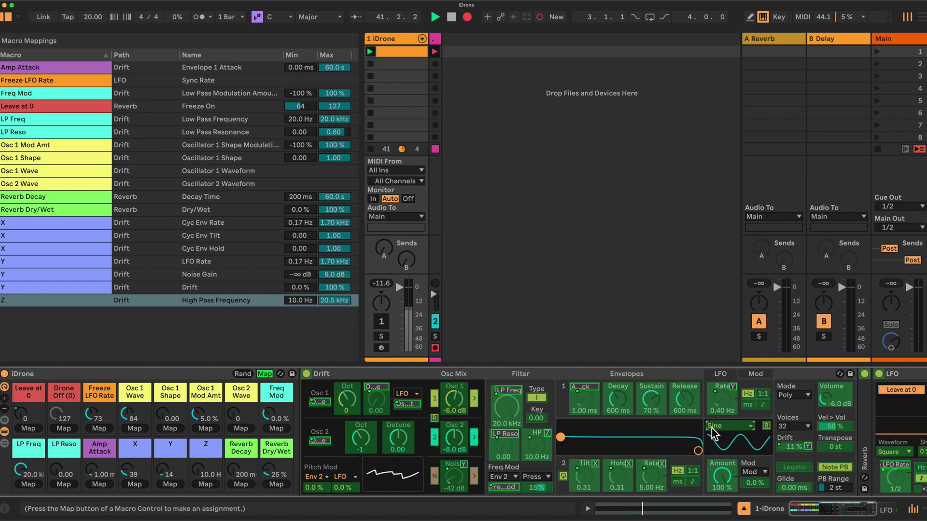
pyautogui.click(203, 484)
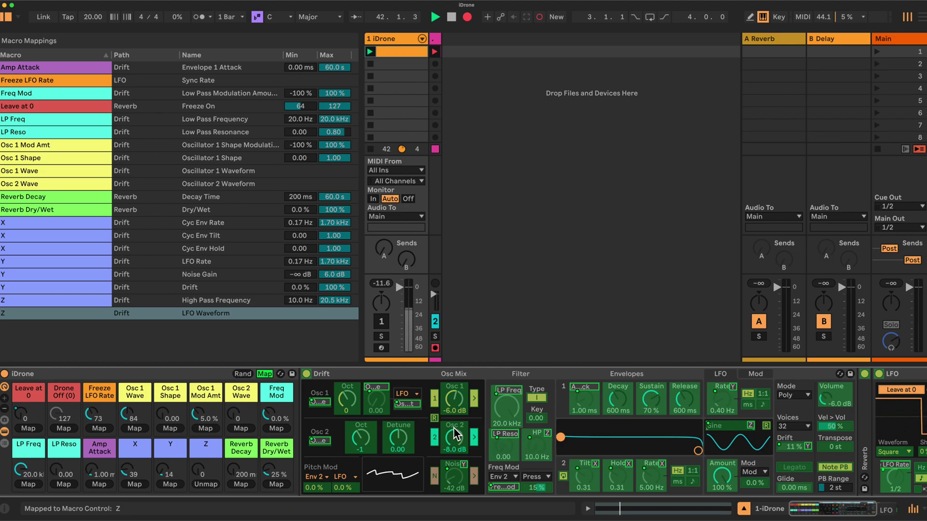
pyautogui.click(397, 440)
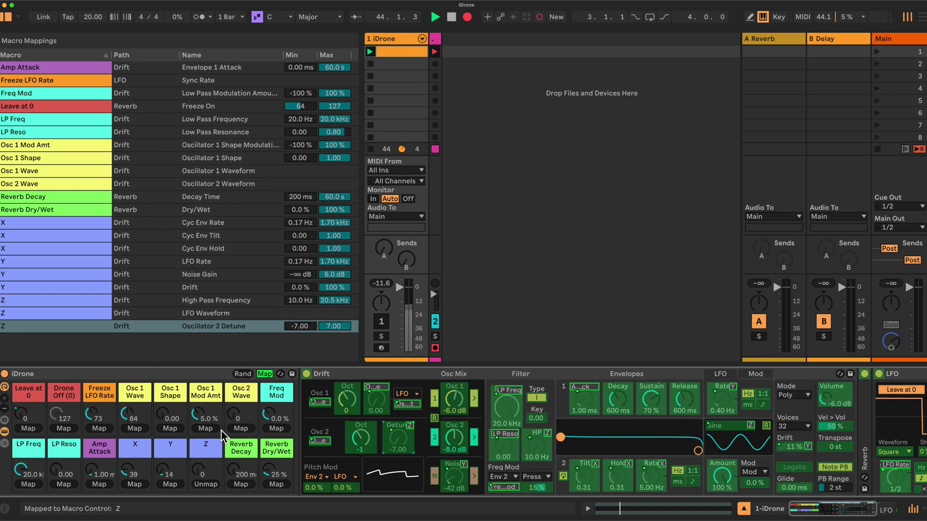
# Map the LFO device's on/off switch to the Drone Off (0) macro.
pyautogui.hscroll(10, 221, 430)
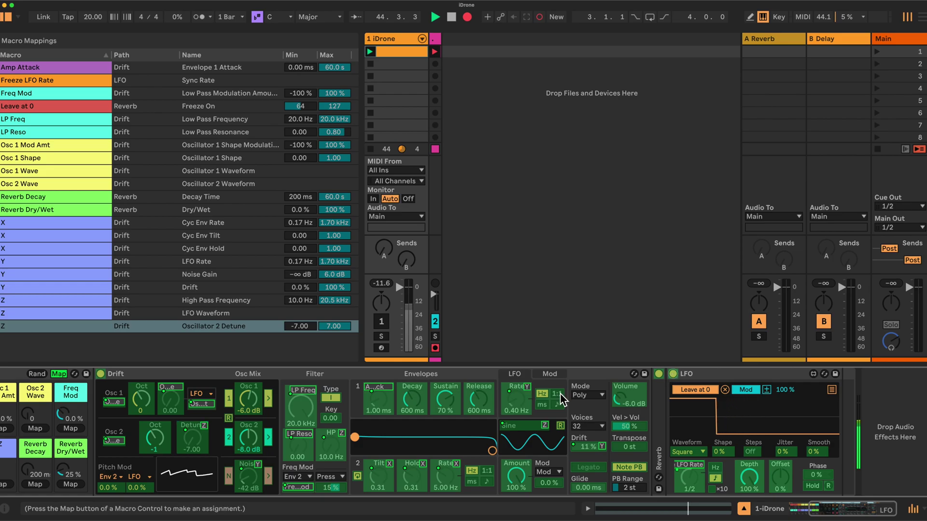
pyautogui.hscroll(-10, 364, 396)
pyautogui.click(67, 428)
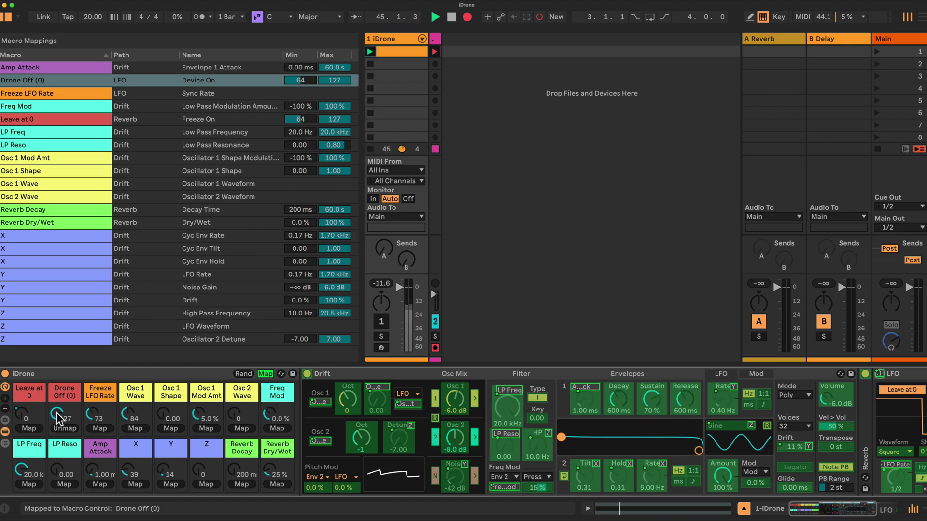
# Test the LFO on/off mapping by turning the Drone Off (0) macro down and restoring it to 127.
pyautogui.moveTo(58, 415)
pyautogui.mouseDown()
pyautogui.moveTo(58, 382)
pyautogui.moveTo(58, 412)
pyautogui.mouseUp()
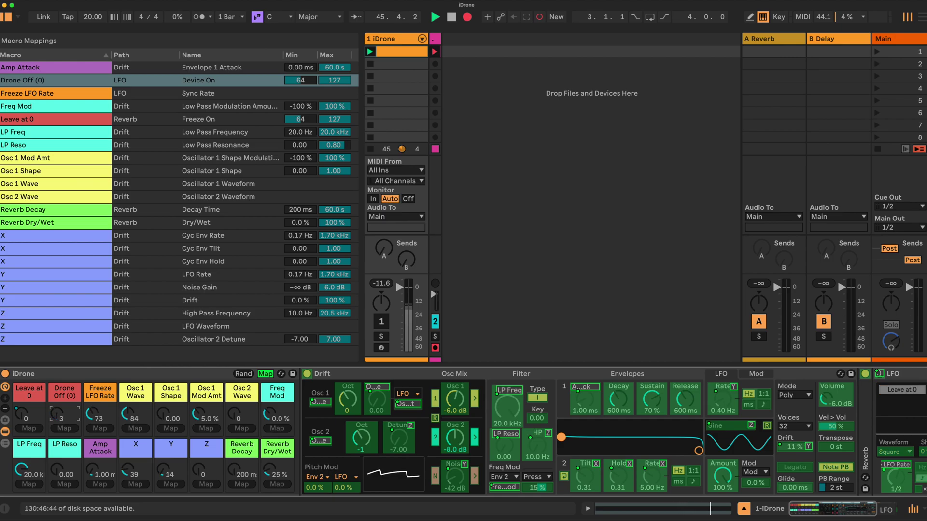
pyautogui.click(265, 374)
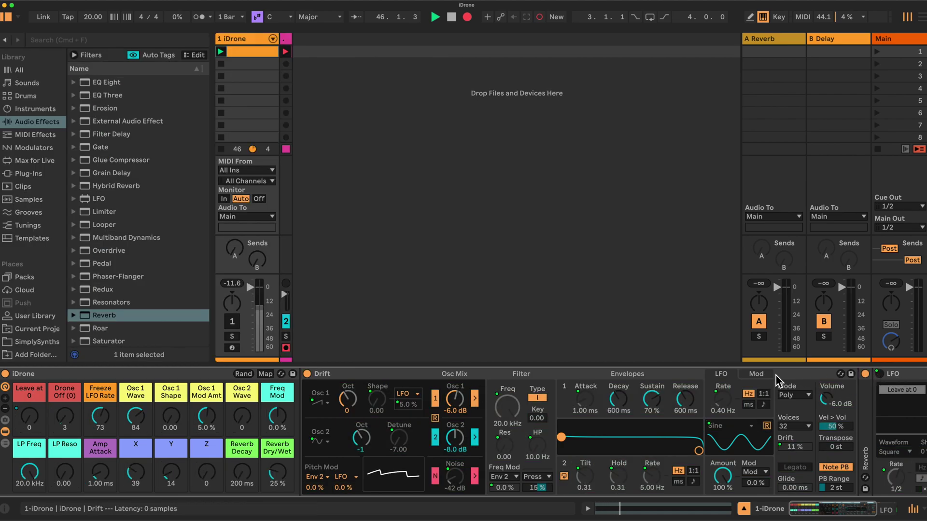
pyautogui.moveTo(64, 415); pyautogui.dragTo(64, 382)
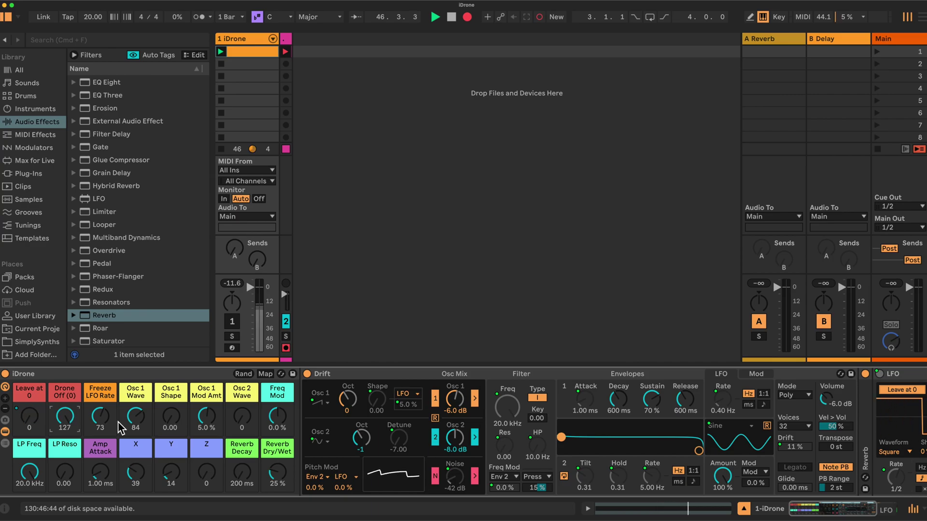
# Set the LP Freq mapping's minimum to 100 Hz and the X macro's Cyc Env Rate maximum to 0.60 Hz.
pyautogui.click(265, 374)
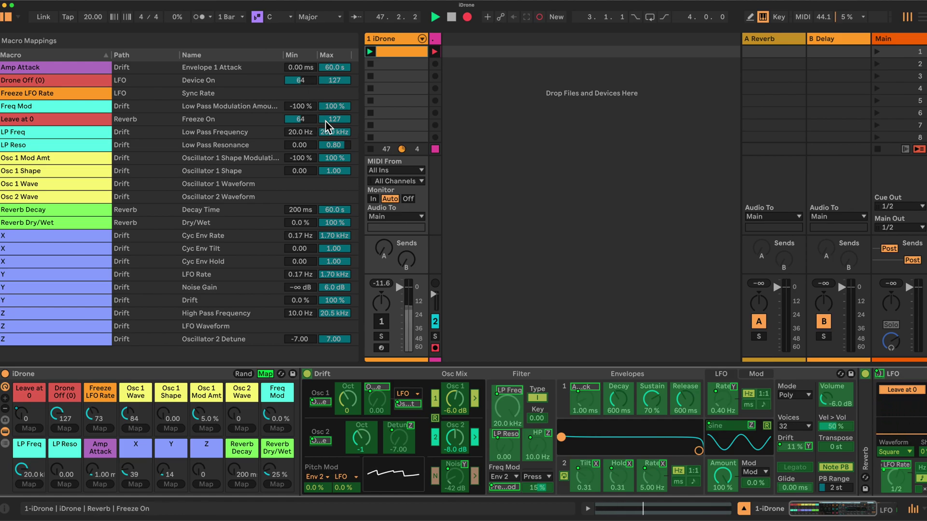
pyautogui.click(304, 135)
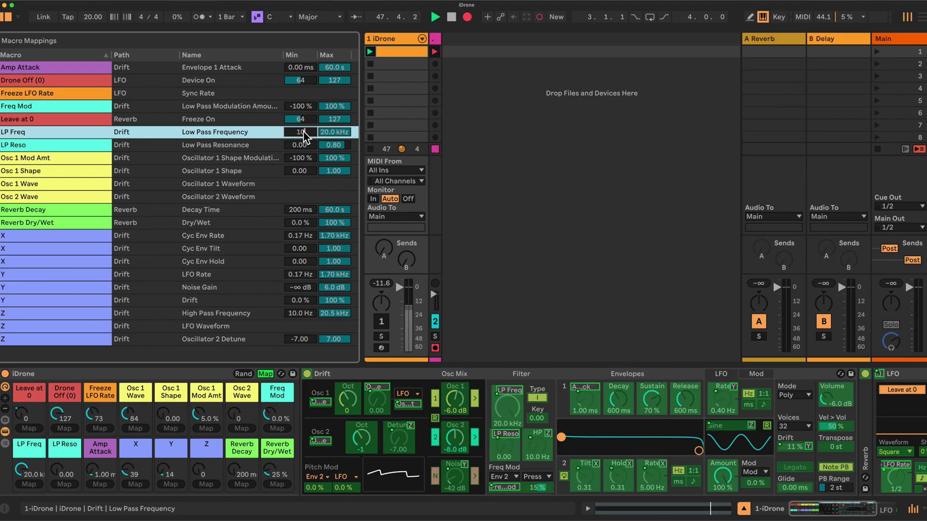
pyautogui.click(304, 135)
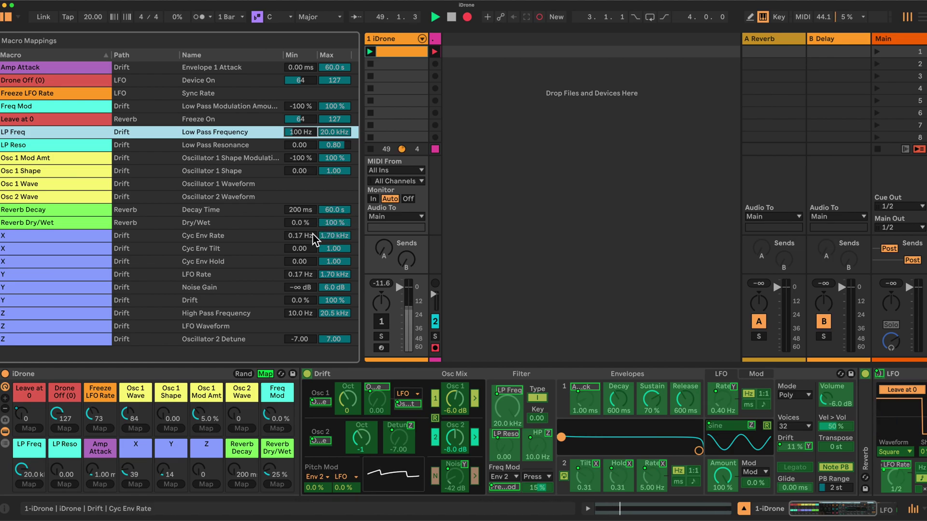
pyautogui.click(337, 234)
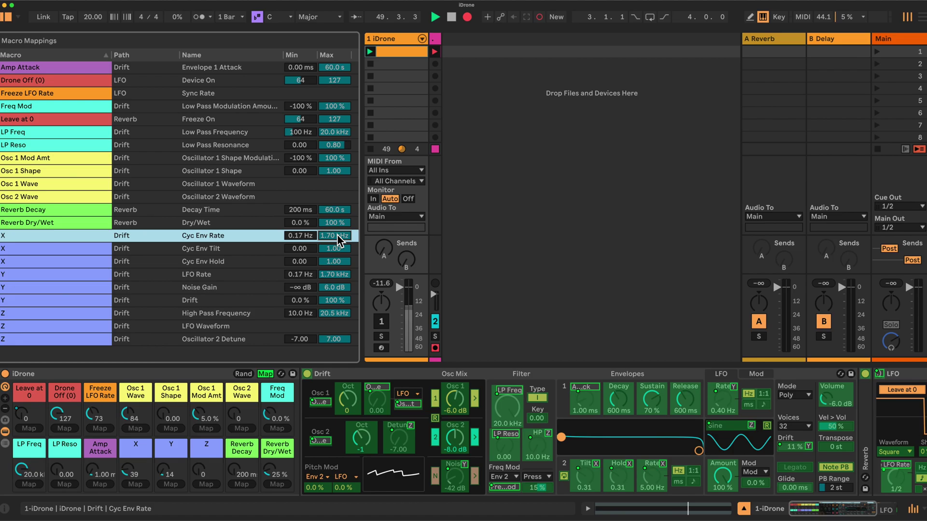
pyautogui.write('.6')
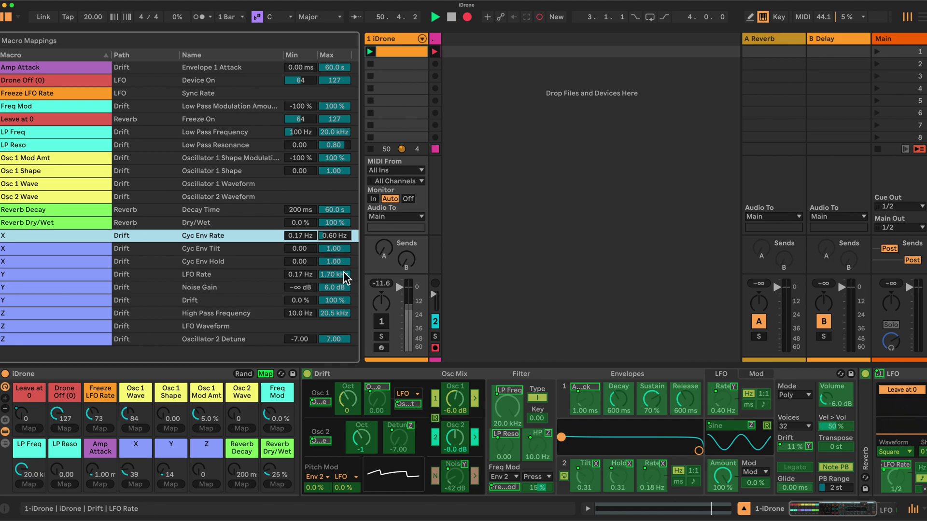
# Limit the Y macro's Drift amount mapping to a maximum of 50%.
pyautogui.click(340, 300)
pyautogui.write('50')
pyautogui.press('Return')
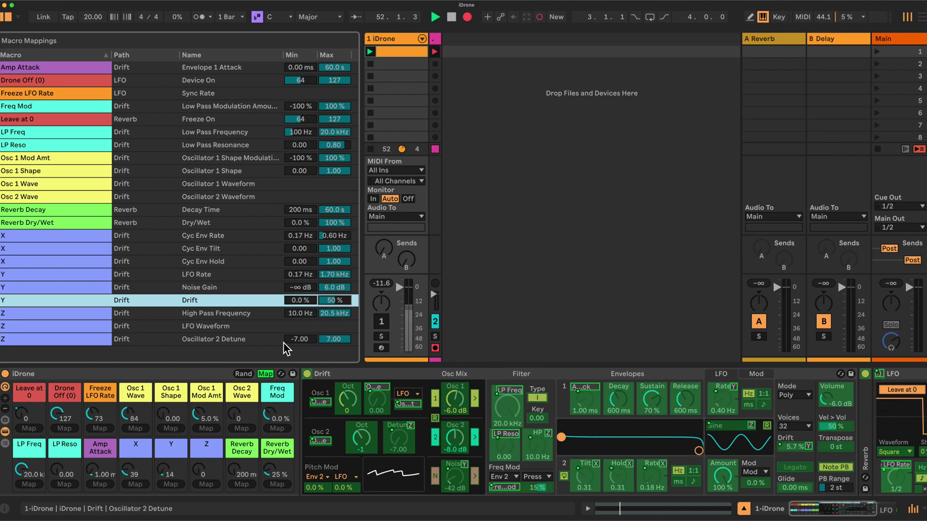
# Restrict the Z macro's Oscillator 2 Detune mapping to a range of 0.00 to 0.07 and leave mapping mode.
pyautogui.click(308, 340)
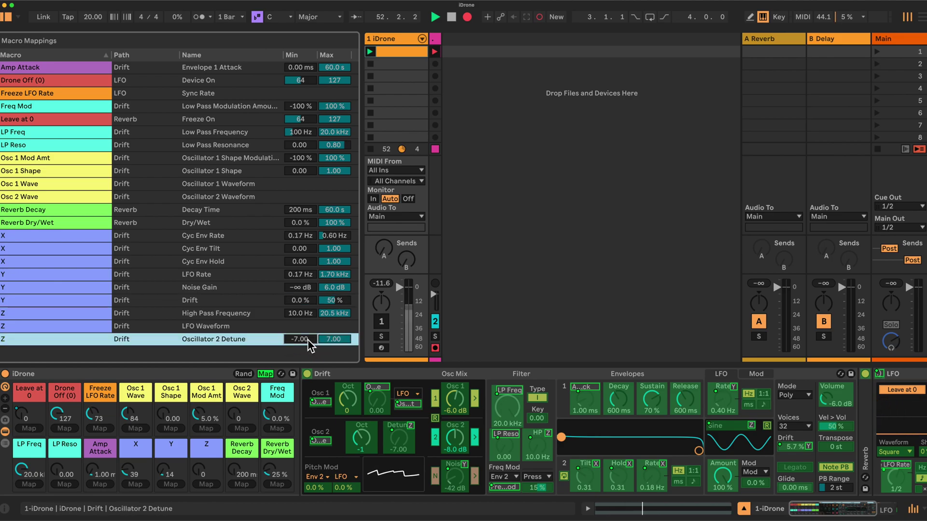
pyautogui.write('0')
pyautogui.press('Return')
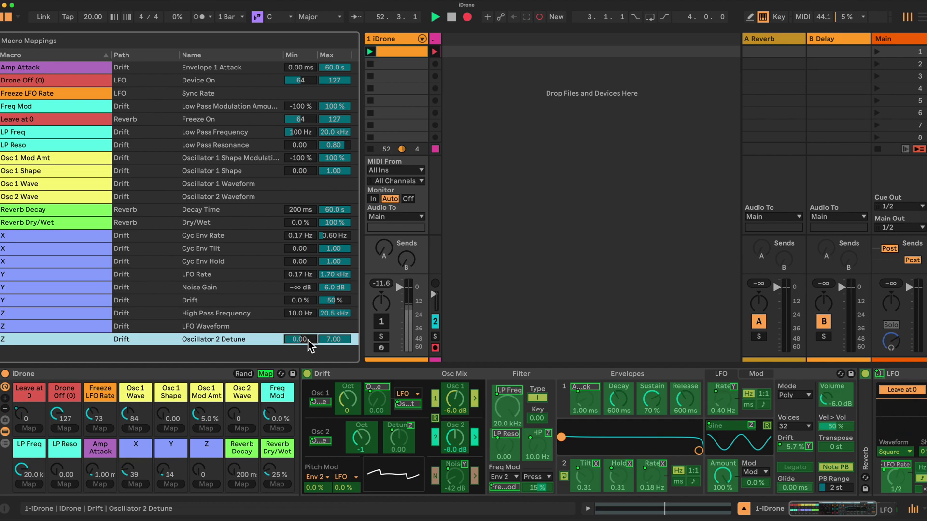
pyautogui.click(331, 339)
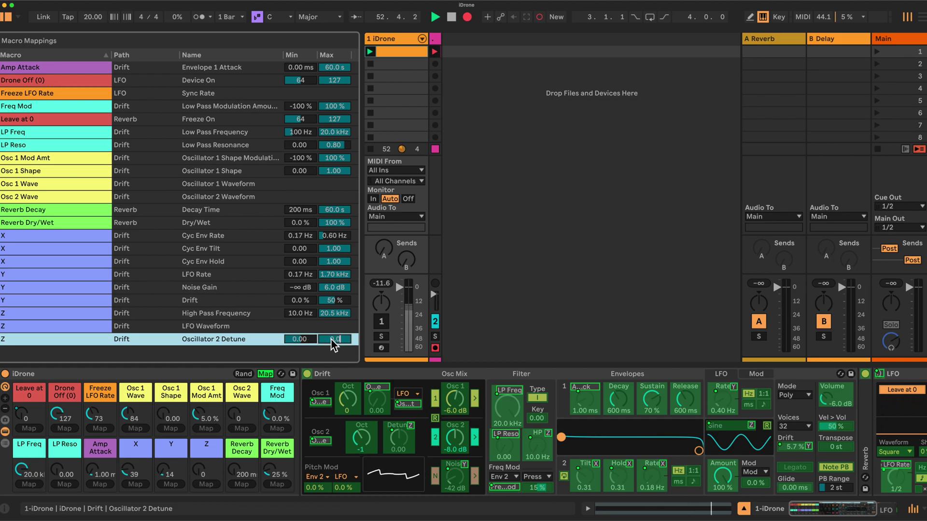
pyautogui.write('0.07')
pyautogui.press('Return')
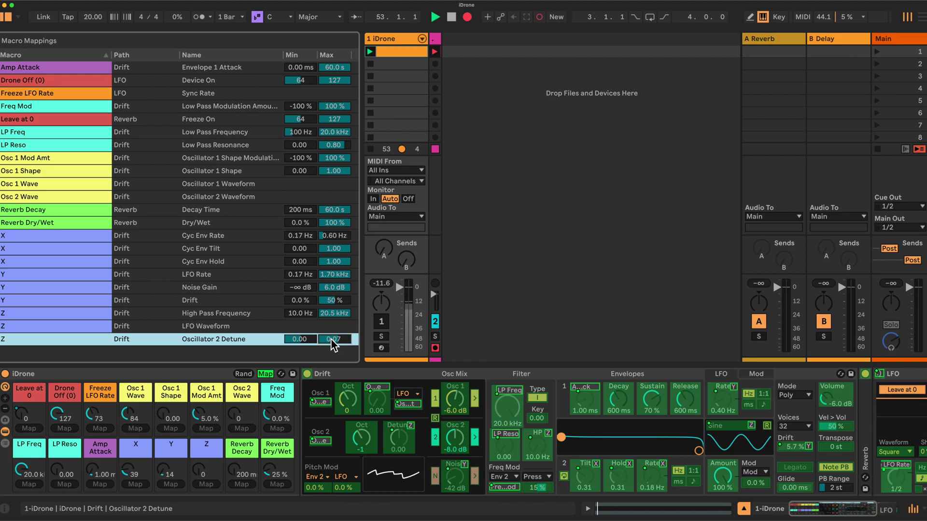
pyautogui.click(265, 374)
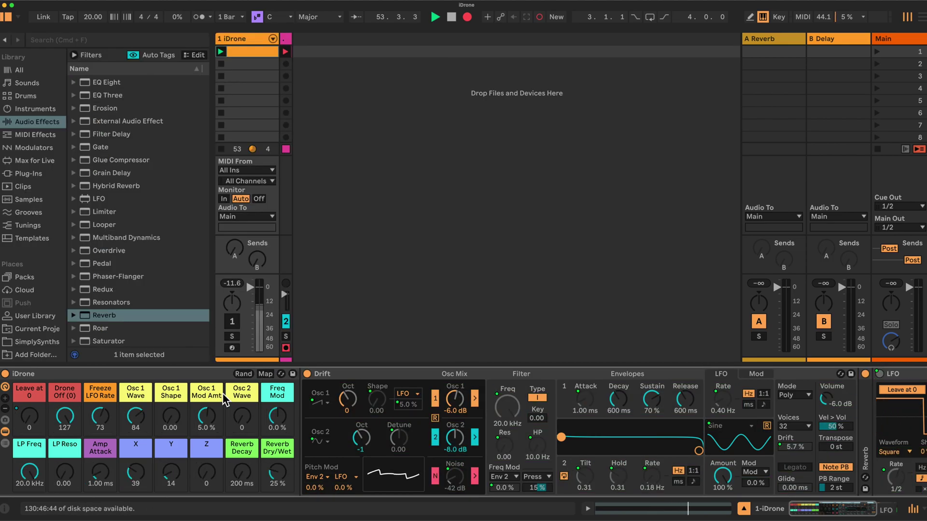
# Check the randomization exclusion setting of the Leave at 0, Drone Off (0), Reverb Decay and Reverb Dry/Wet macros.
pyautogui.rightClick(27, 415)
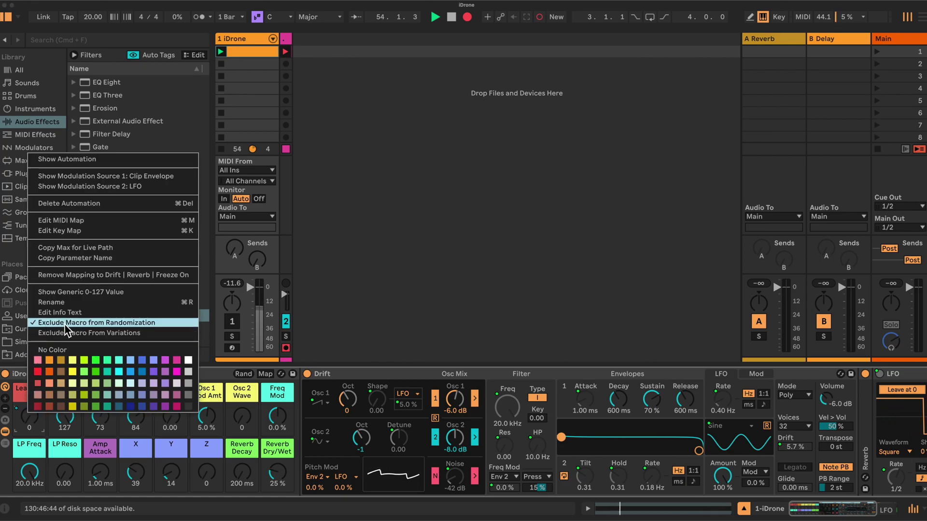
pyautogui.click(51, 432)
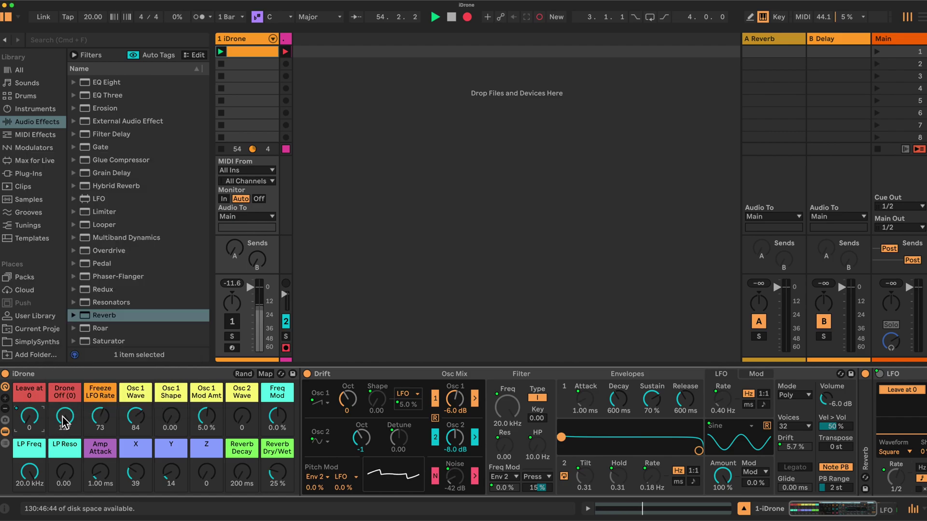
pyautogui.rightClick(63, 420)
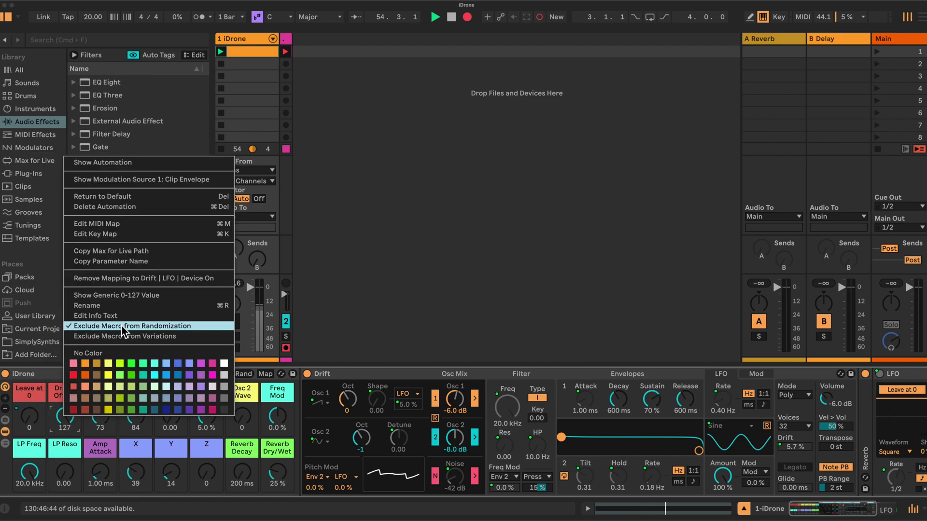
pyautogui.click(80, 433)
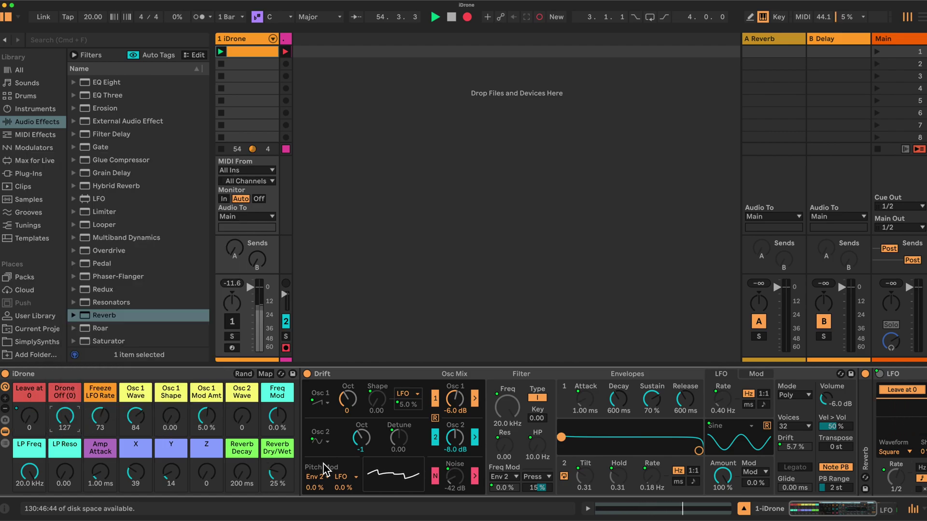
pyautogui.rightClick(244, 475)
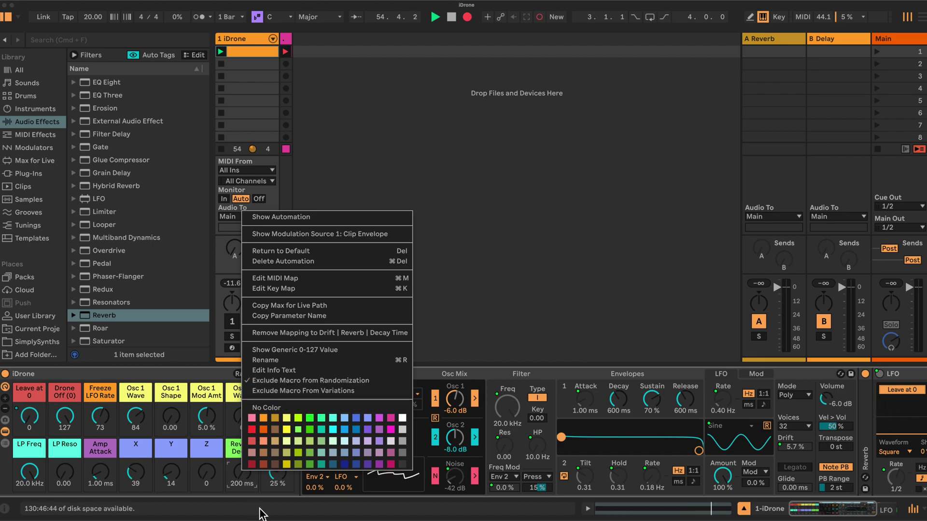
pyautogui.rightClick(279, 478)
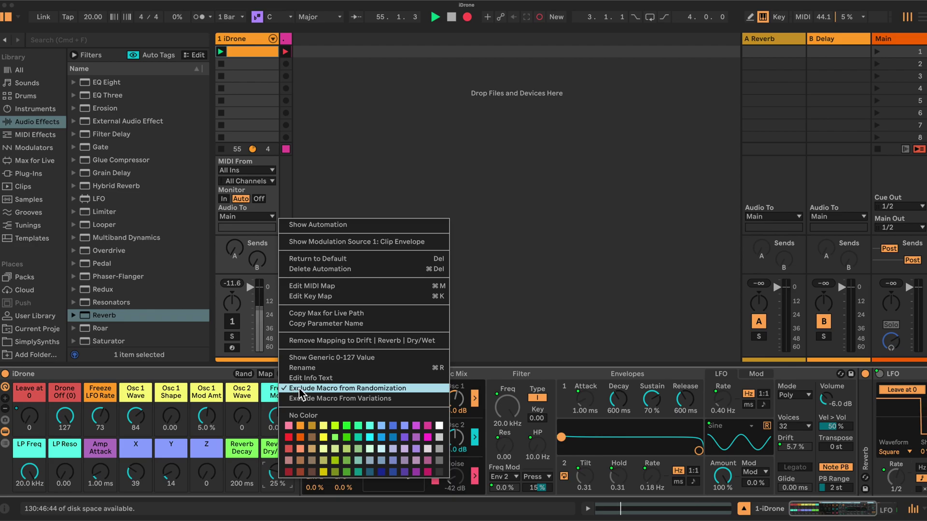
pyautogui.click(246, 388)
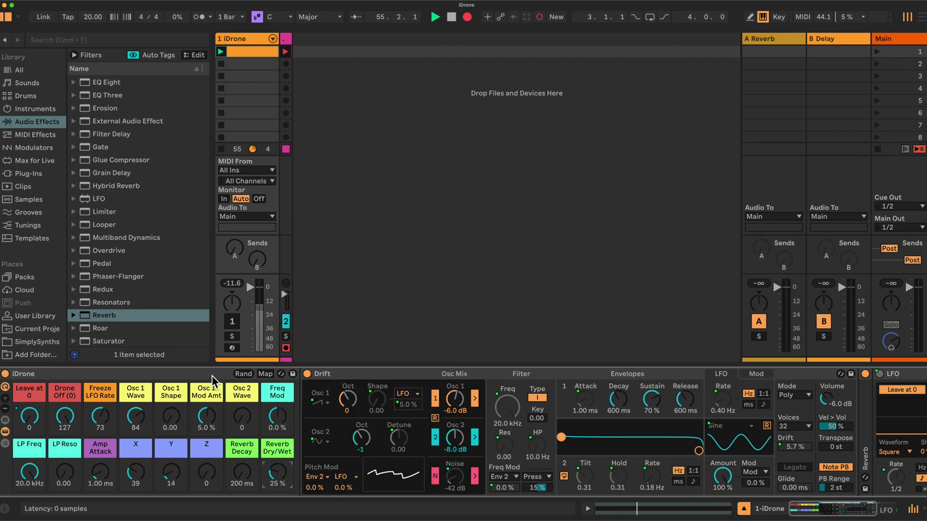
# Check the randomization exclusion setting of the Freq Mod, Osc 2 Wave and Freeze LFO Rate macros.
pyautogui.rightClick(286, 388)
pyautogui.click(217, 379)
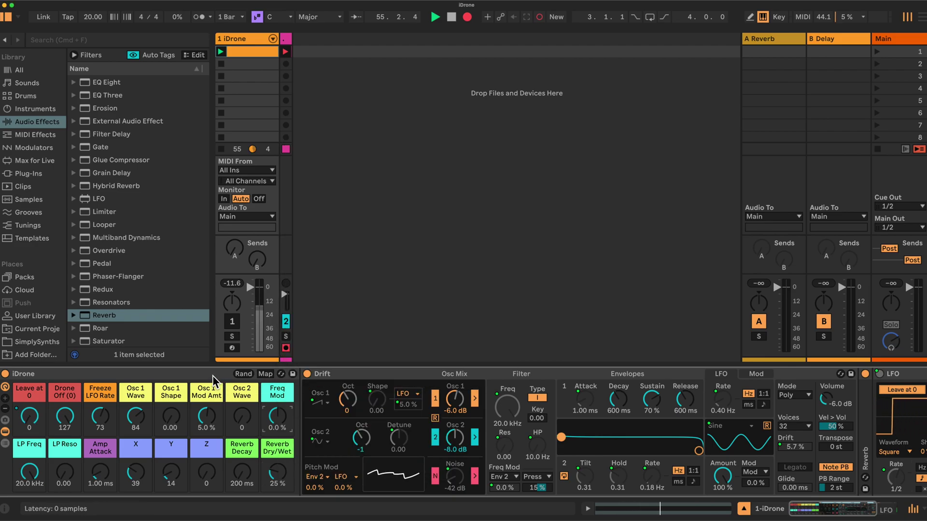
pyautogui.rightClick(237, 403)
pyautogui.click(204, 375)
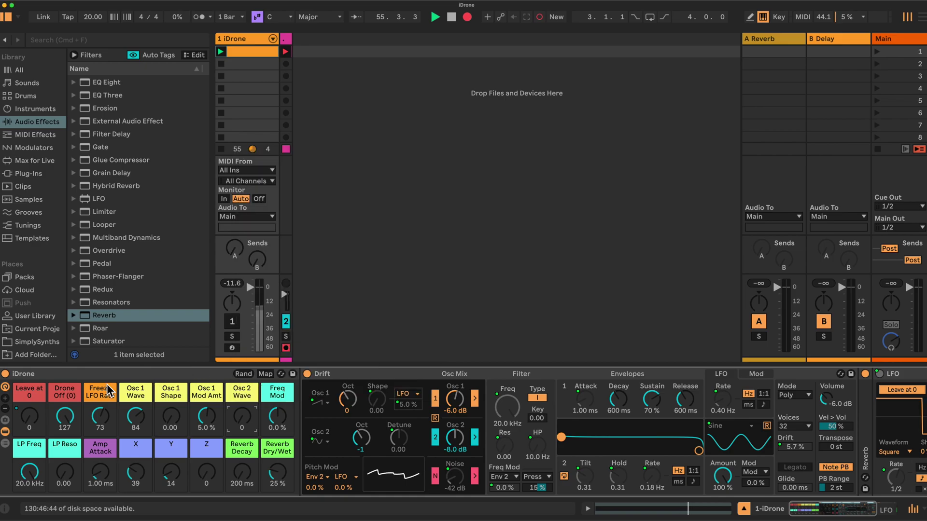
pyautogui.rightClick(106, 397)
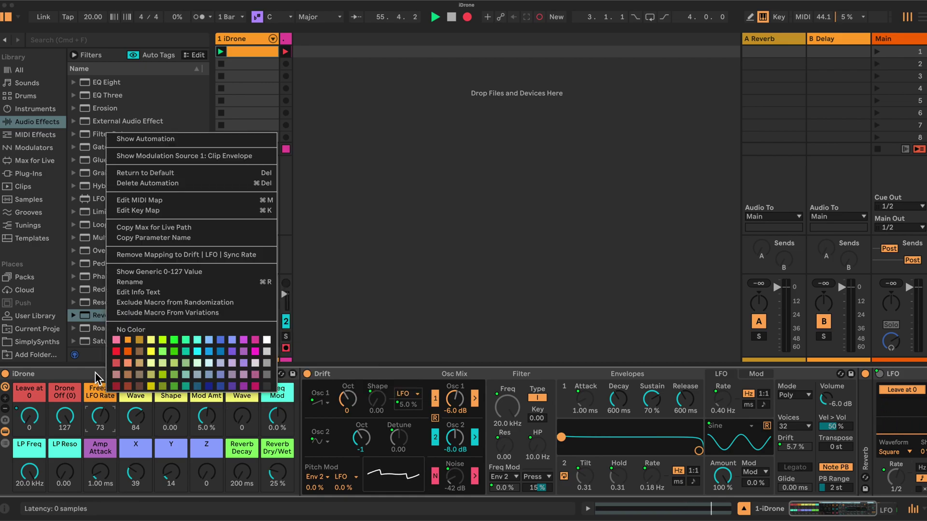
pyautogui.click(95, 381)
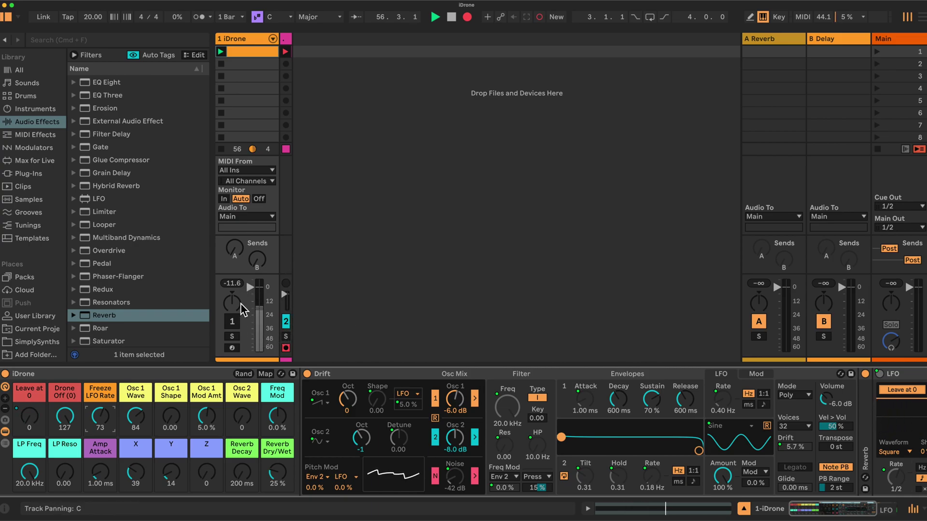
# Reactivate the iDrone track and randomize the rack's macros twice to audition new drone sounds.
pyautogui.click(232, 322)
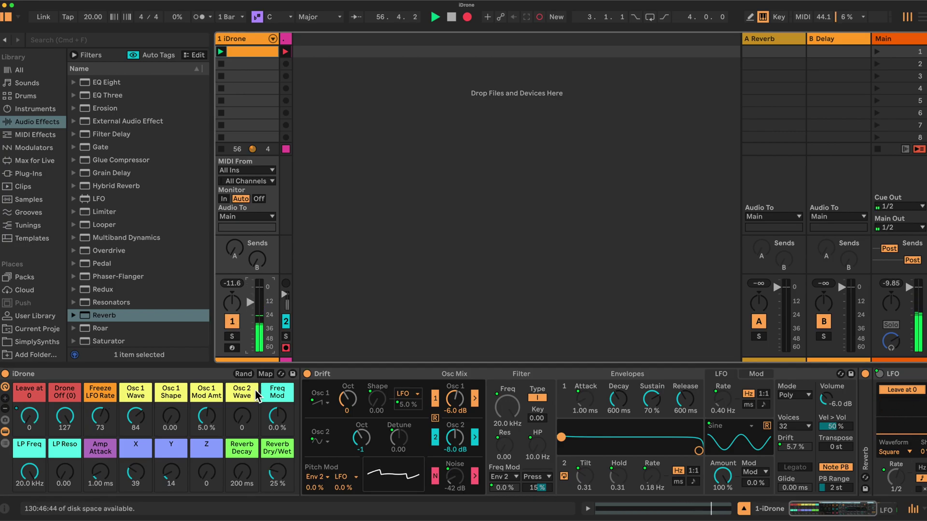
pyautogui.click(243, 374)
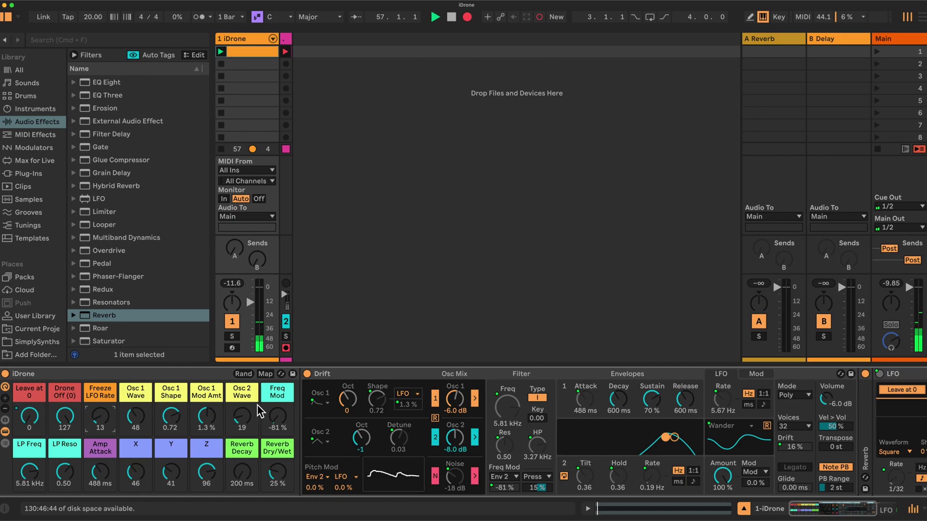
pyautogui.click(243, 374)
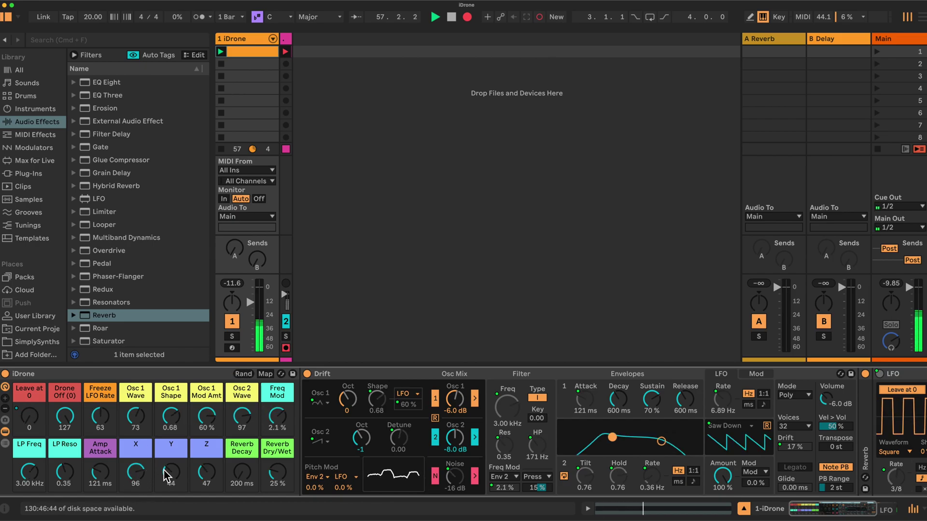
# Audition the Y macro by lowering it to 14 and raising it again, and open the macro mapping list.
pyautogui.moveTo(171, 472); pyautogui.dragTo(170, 501)
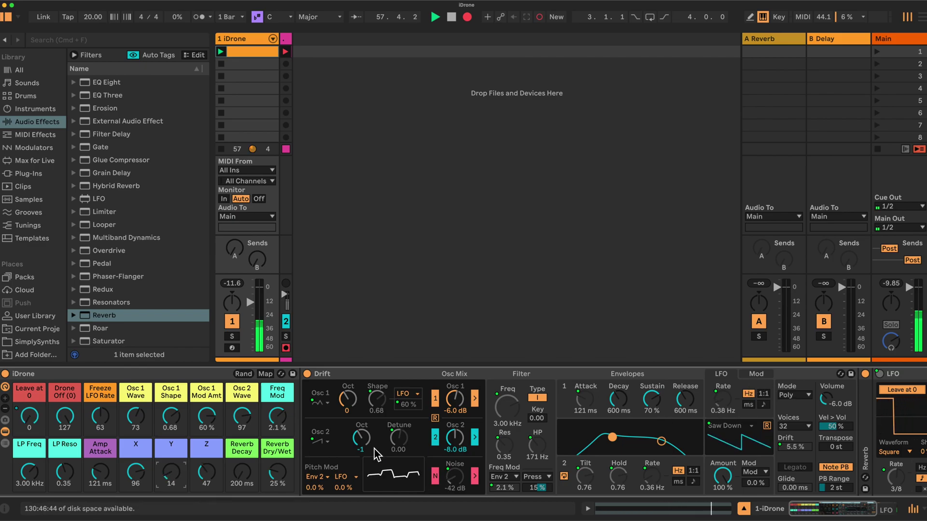
pyautogui.moveTo(171, 475)
pyautogui.mouseDown()
pyautogui.moveTo(171, 443)
pyautogui.moveTo(172, 463)
pyautogui.mouseUp()
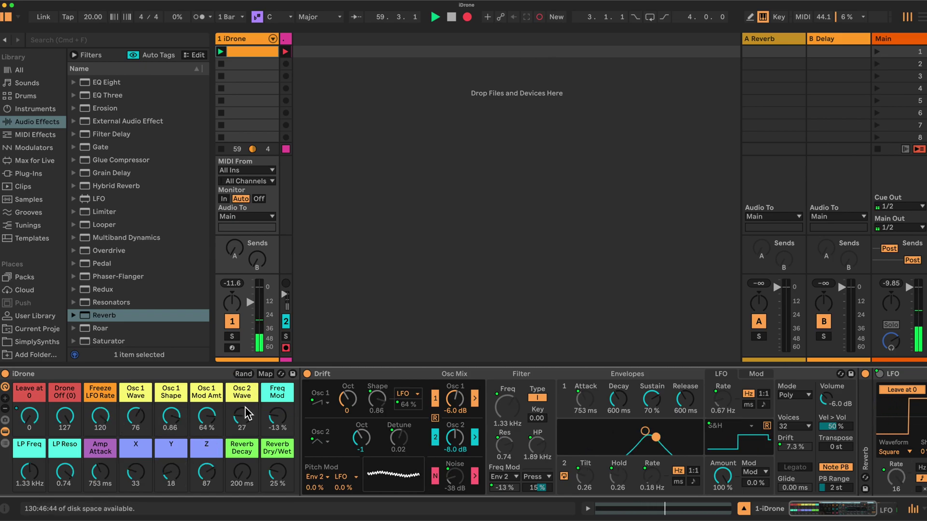
pyautogui.click(265, 374)
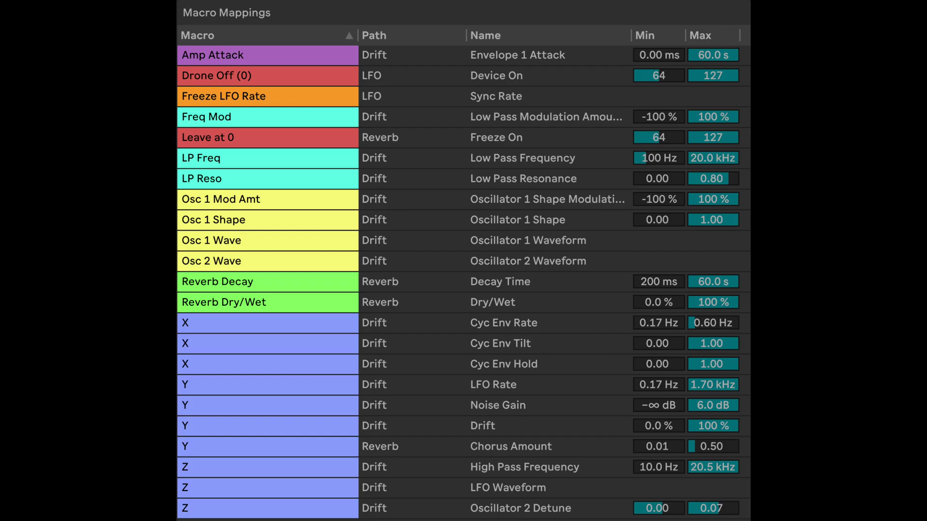